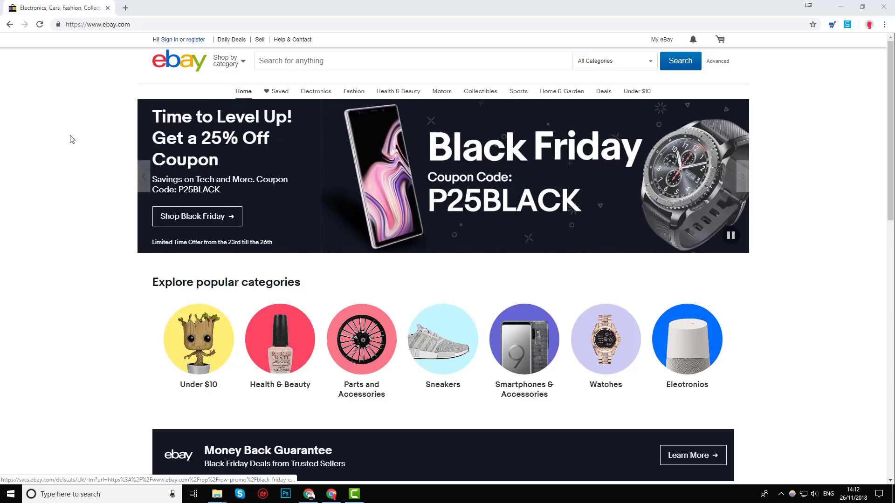
Step: Examine the footer link groups at the end of the eBay home page, including the Security center entry
left_click(819, 88)
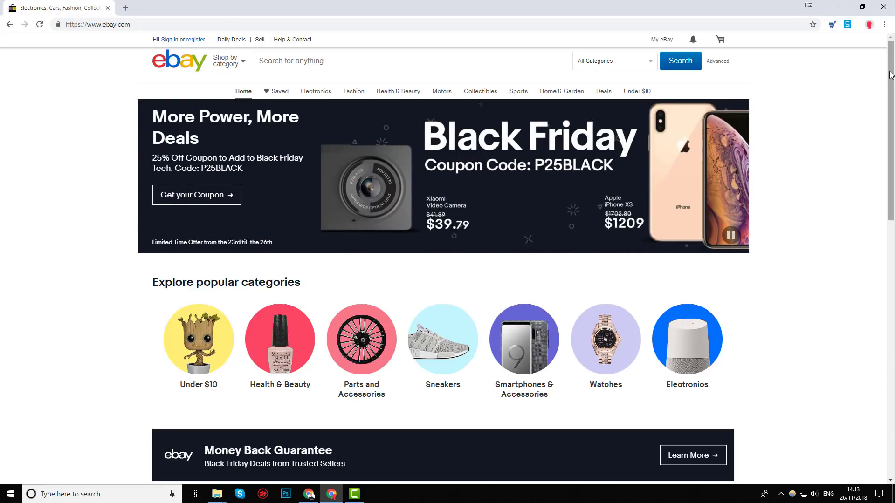
left_click_drag(890, 75, 891, 342)
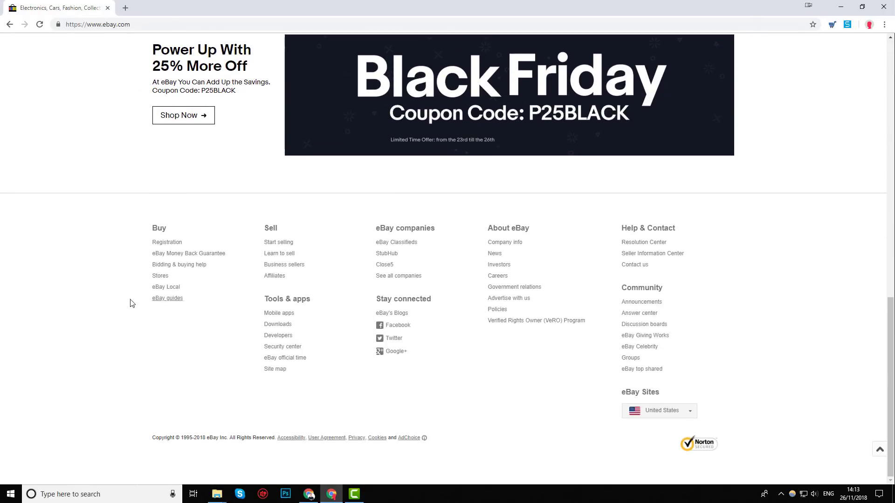
left_click_drag(146, 217, 697, 395)
left_click(714, 391)
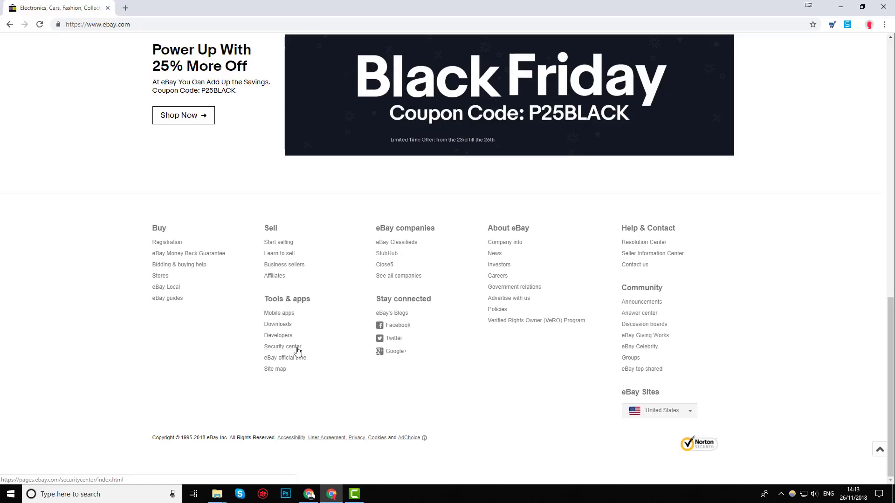
left_click_drag(277, 343, 242, 351)
left_click(237, 351)
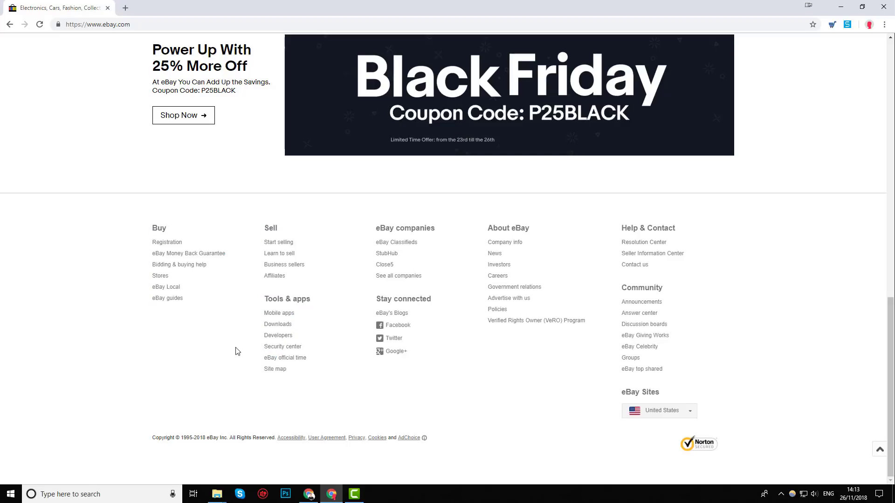
Step: Find the word security on the home page and open the Security center page
key("ctrl+f")
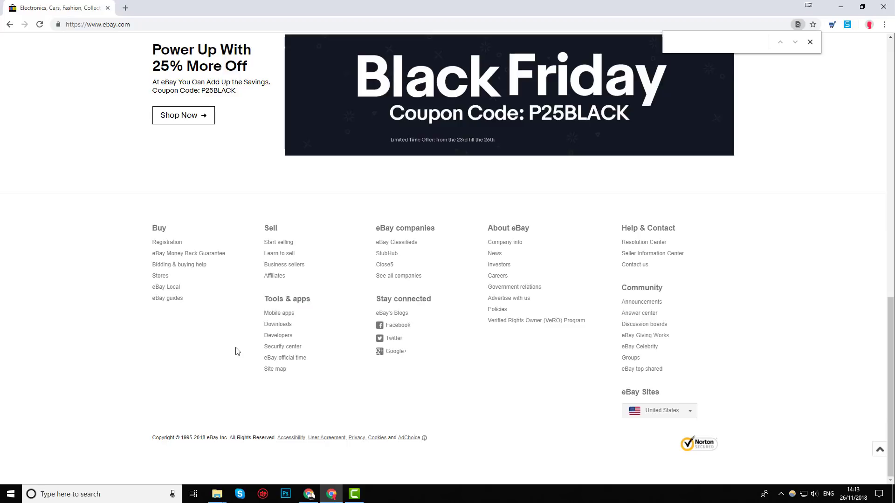
type("security")
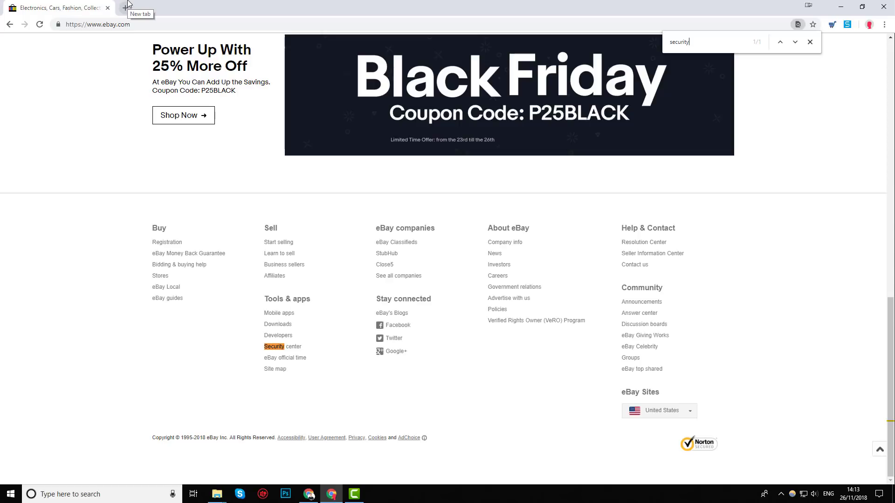
left_click(810, 42)
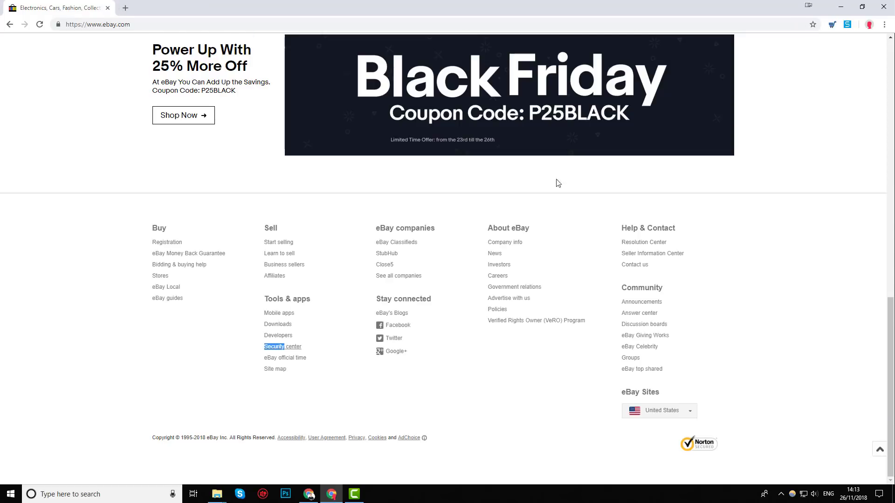
left_click(351, 336)
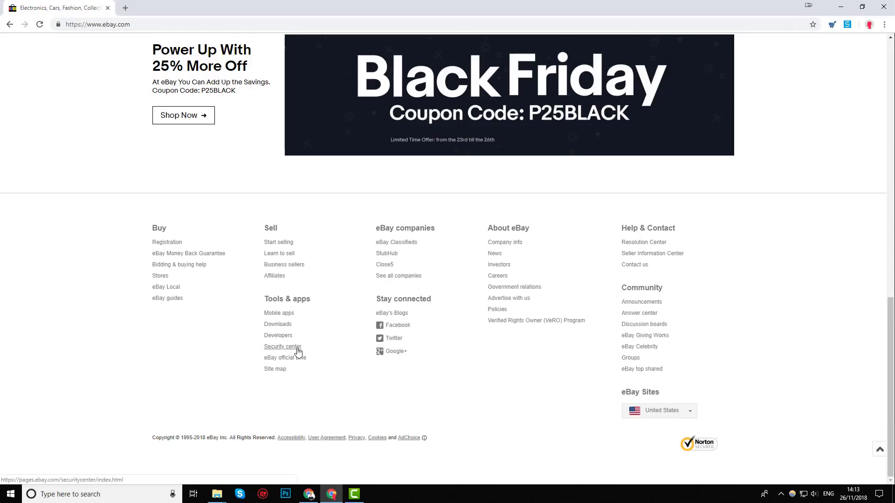
left_click(297, 348)
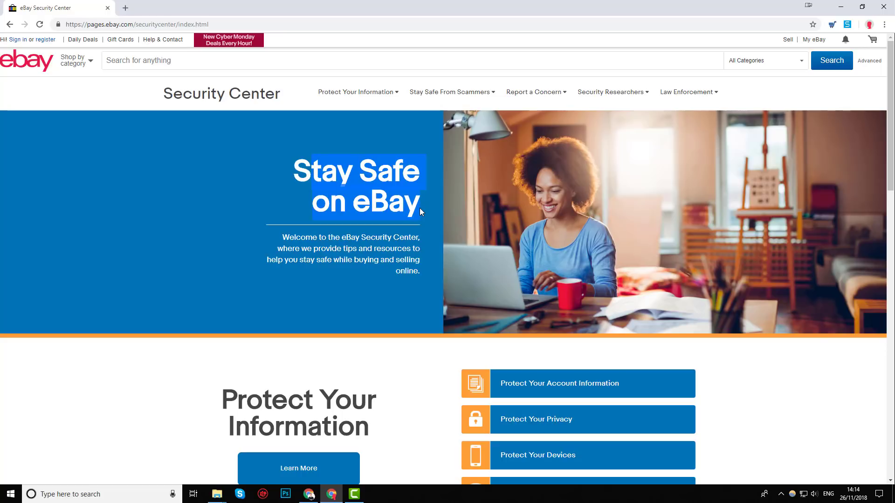
Step: Bring up the search suggestions for socks on eBay and on google.com in a new tab
left_click(104, 62)
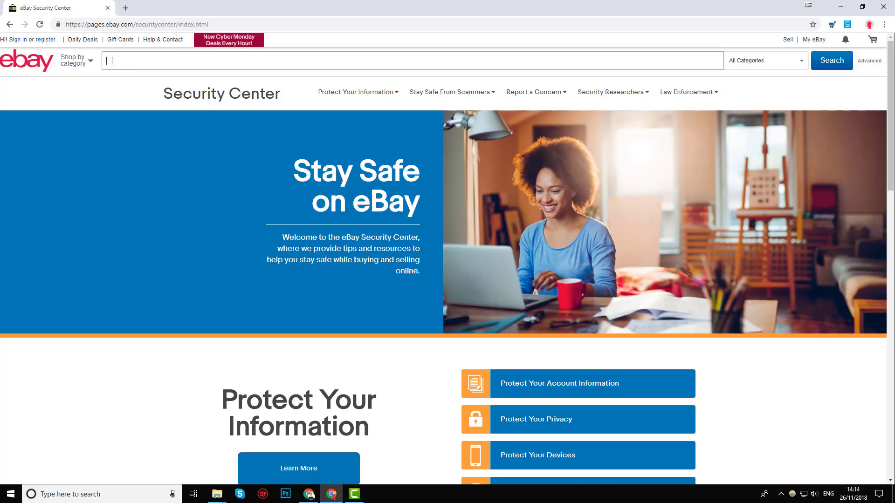
type("socks")
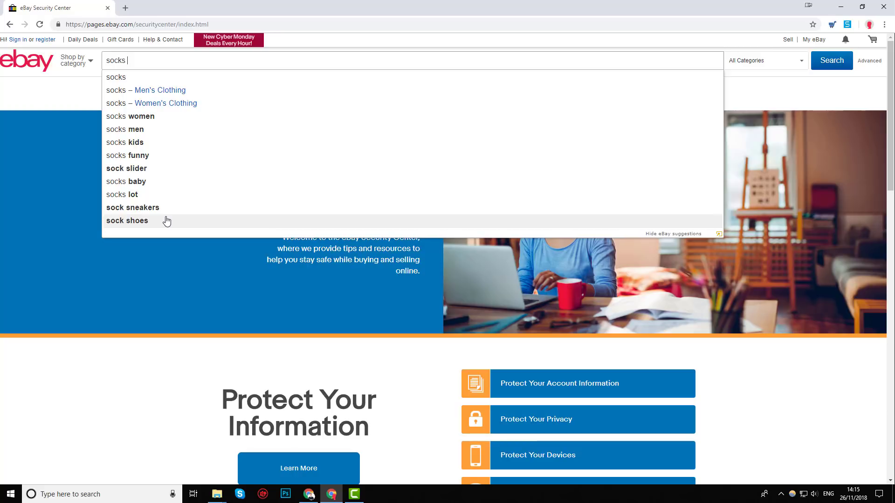
left_click(125, 8)
type("googl")
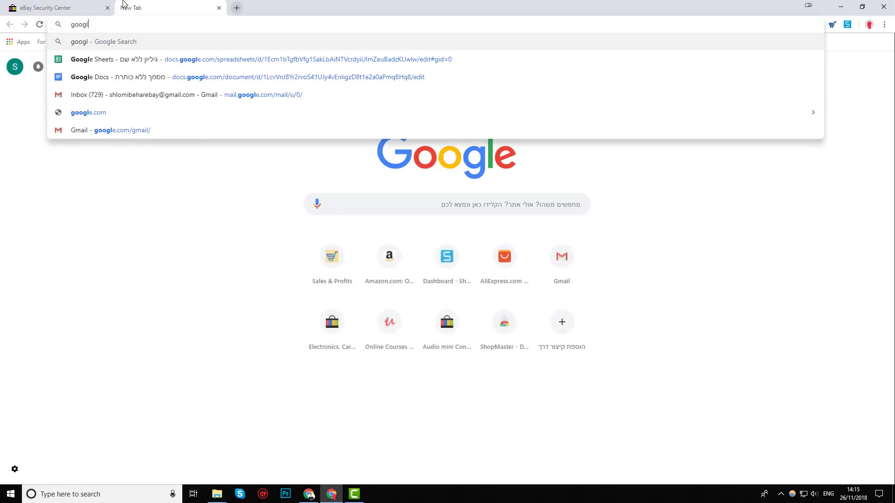
type("e.co")
key("Return")
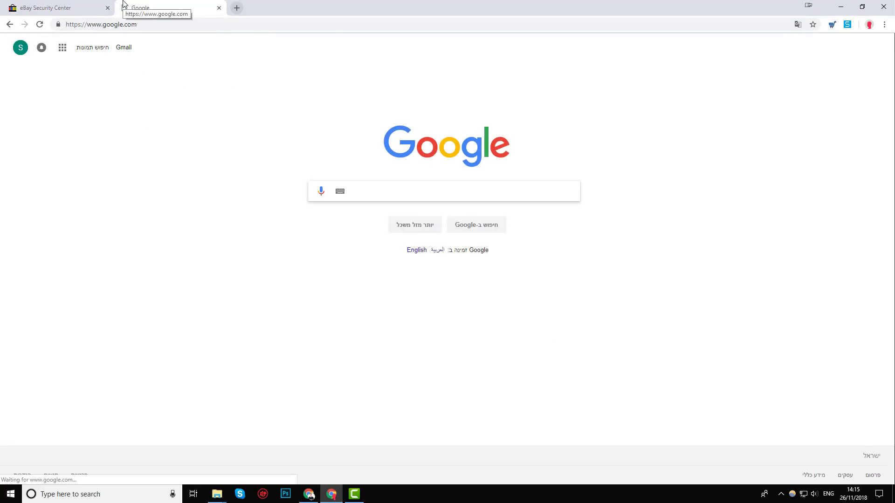
type("socks")
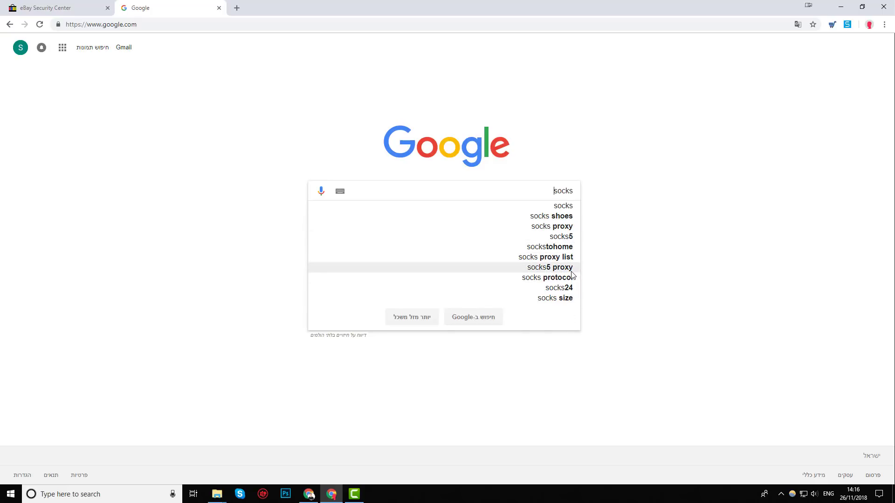
Step: Return to the eBay Security Center page and bring up the search suggestions for men socks
left_click(76, 6)
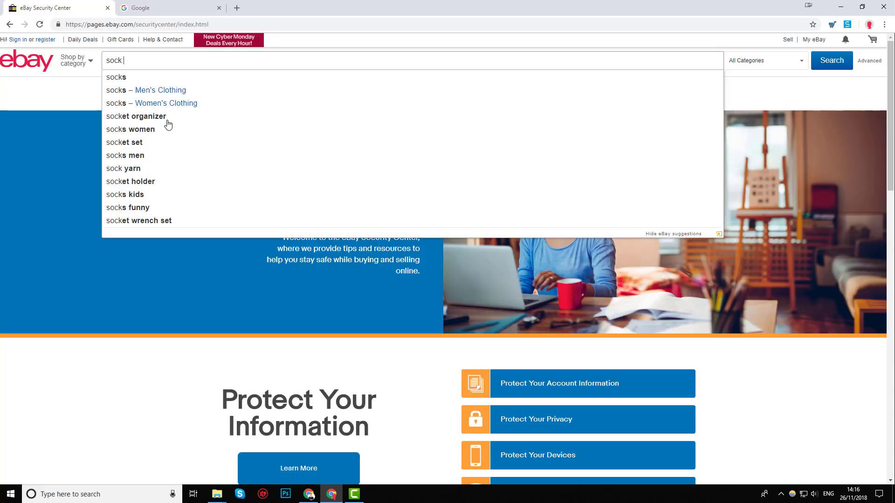
key("ctrl+a")
type("men so")
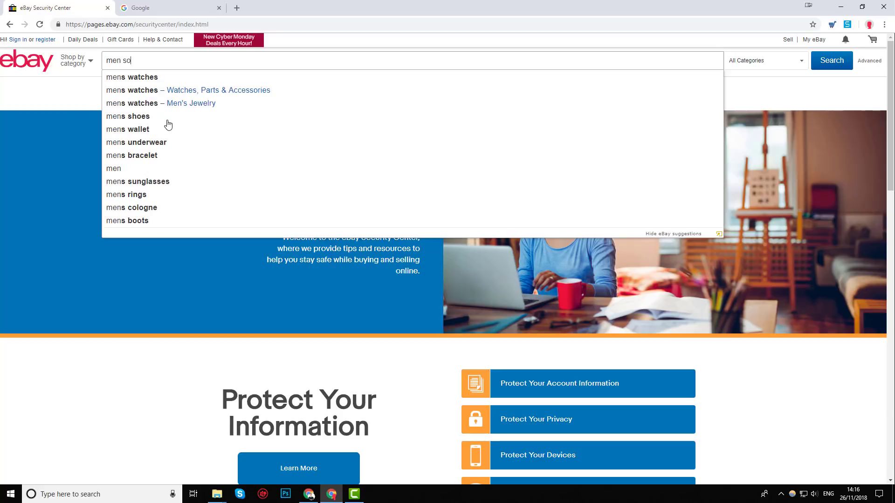
type("cks")
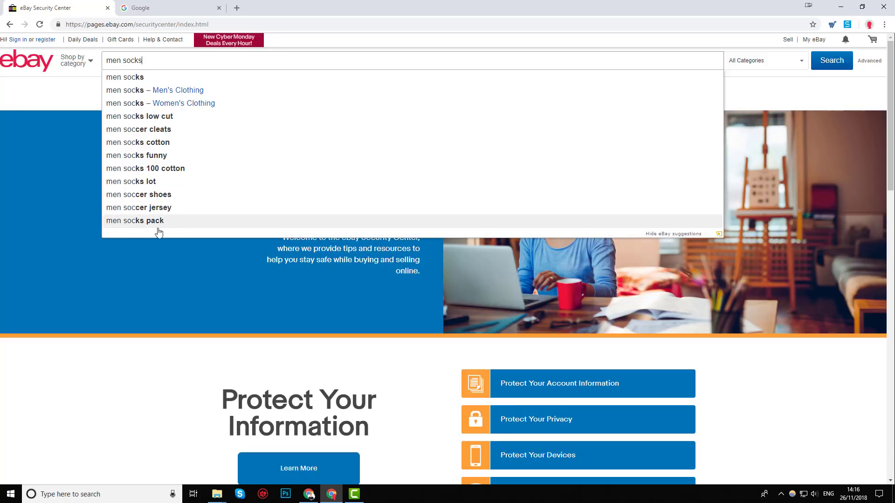
left_click_drag(177, 61, 83, 63)
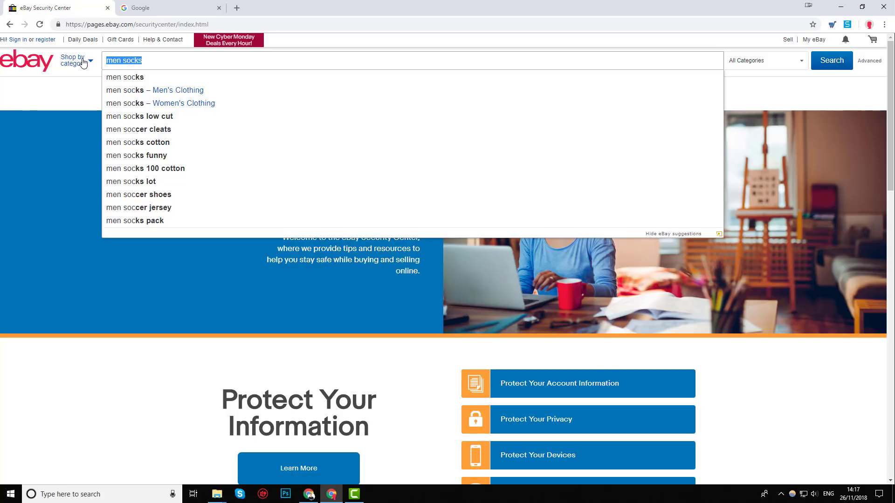
Step: Replace the search term on the Google page with seostack
left_click(161, 8)
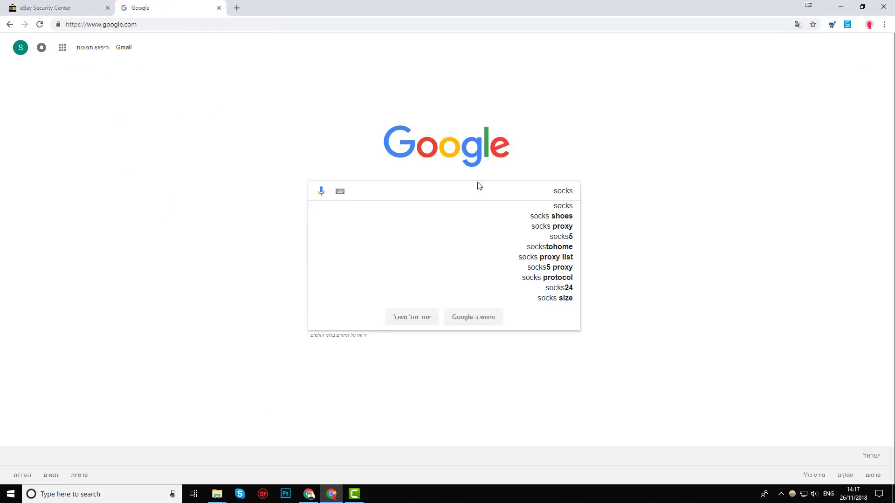
double_click(511, 190)
type("se")
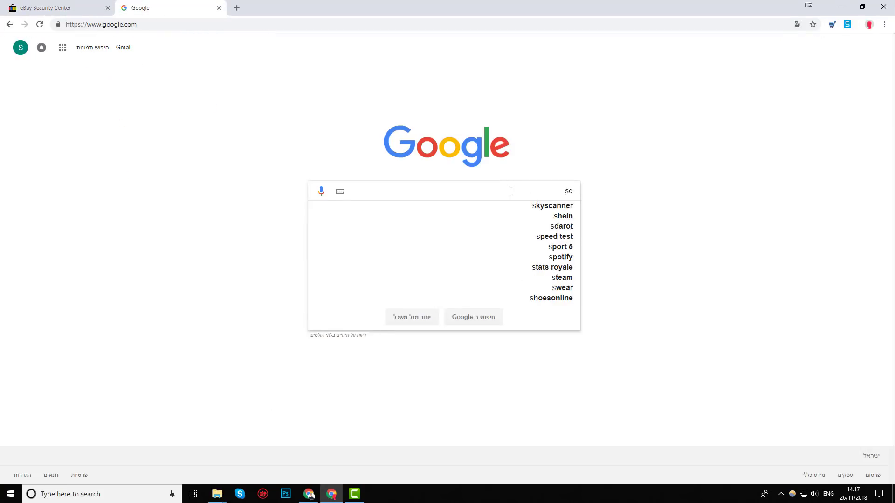
type("ostack")
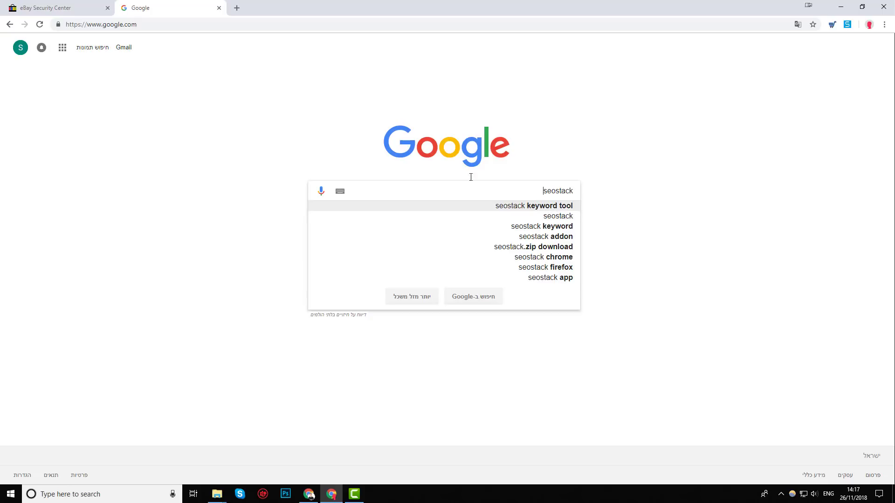
Step: Open ebay.com in a new tab and enter iphone as the search term
left_click(58, 3)
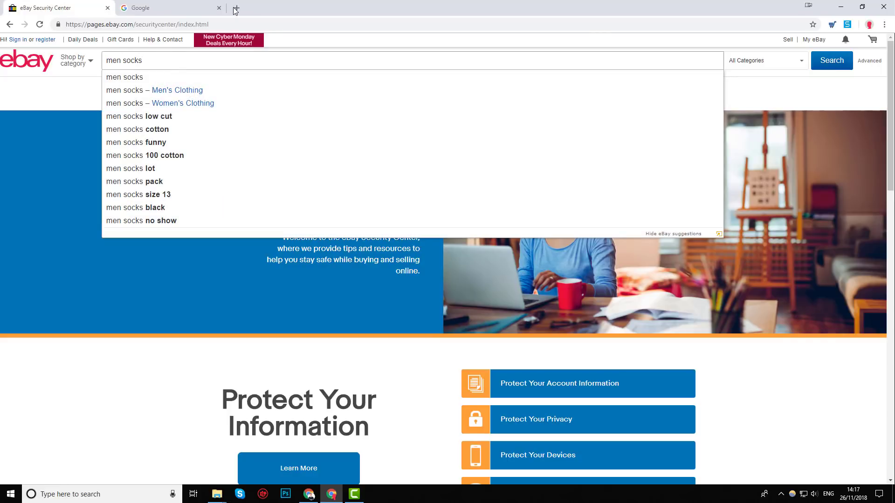
left_click(235, 10)
type("ebay.com")
key("Return")
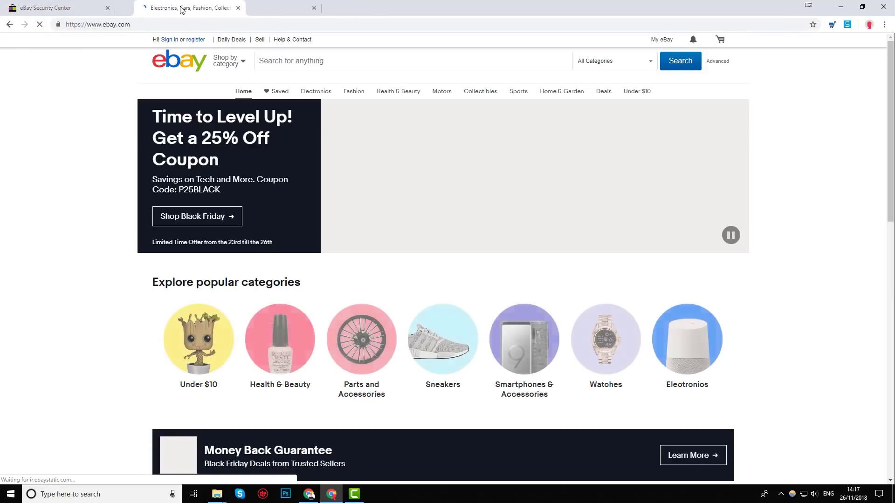
left_click(30, 9)
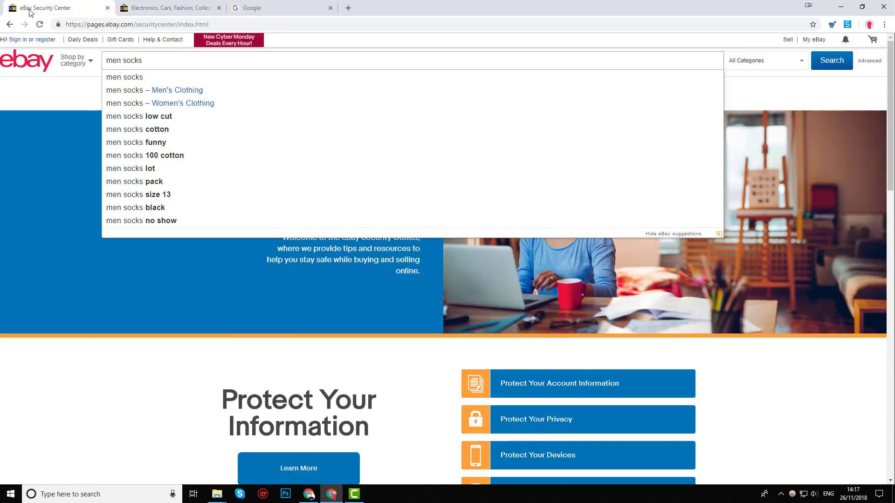
left_click(135, 10)
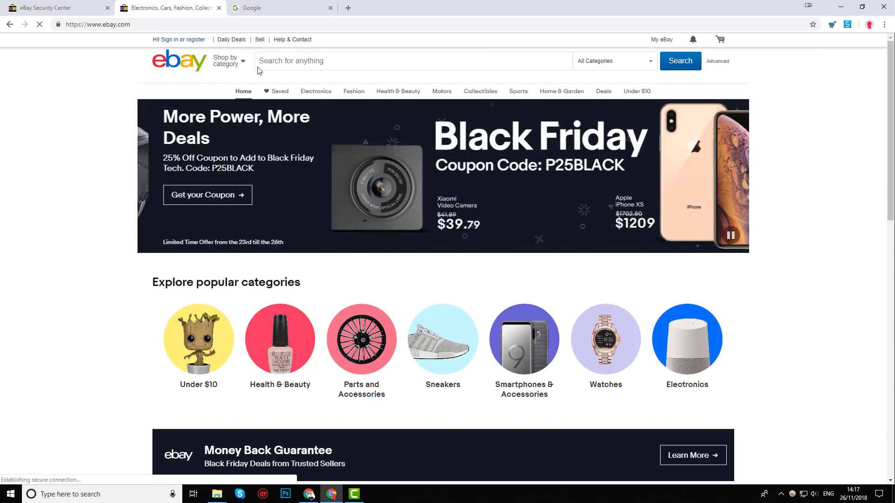
left_click(320, 66)
type("iphone")
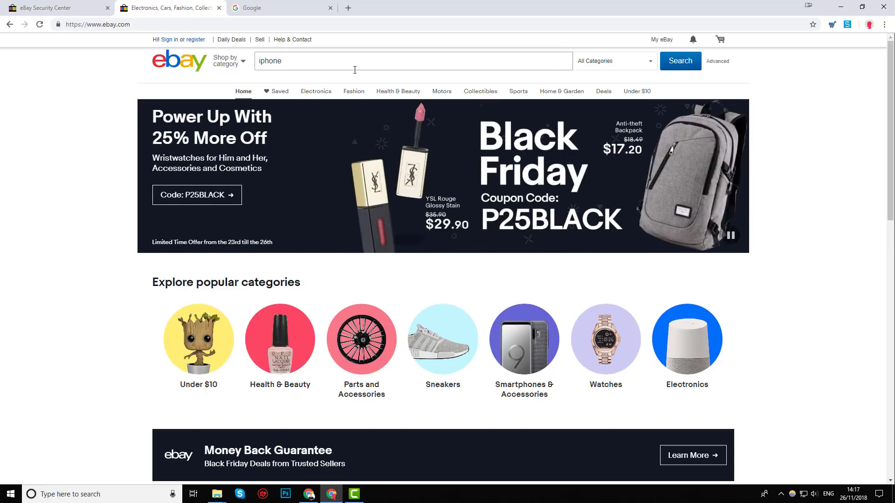
left_click(56, 8)
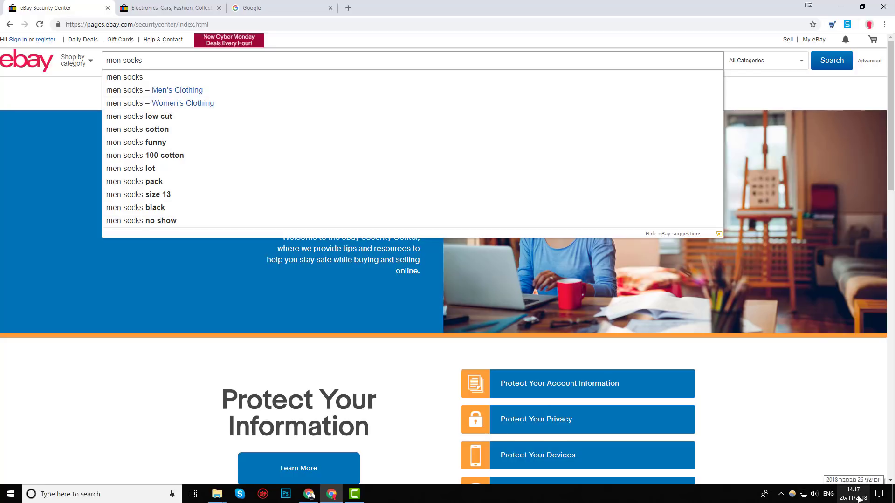
left_click(173, 8)
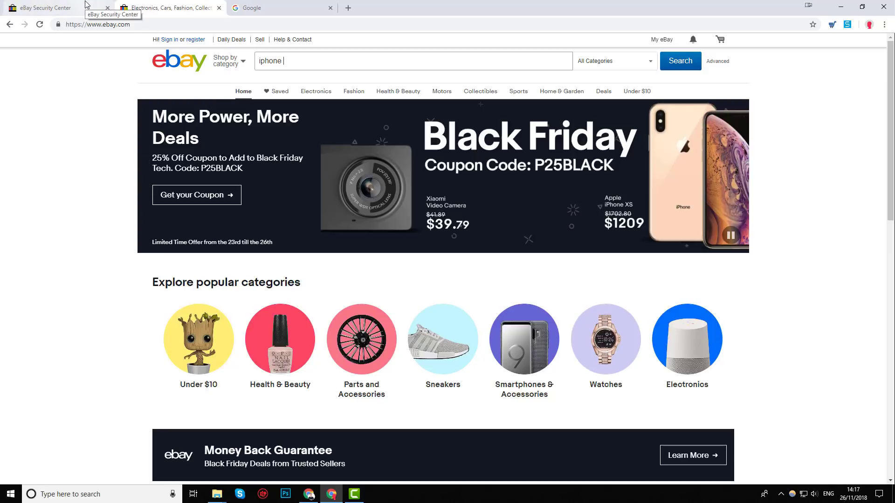
Step: Run the Google search for seostack and open the SeoStack Keyword Tool page in the Chrome Web Store
left_click(242, 6)
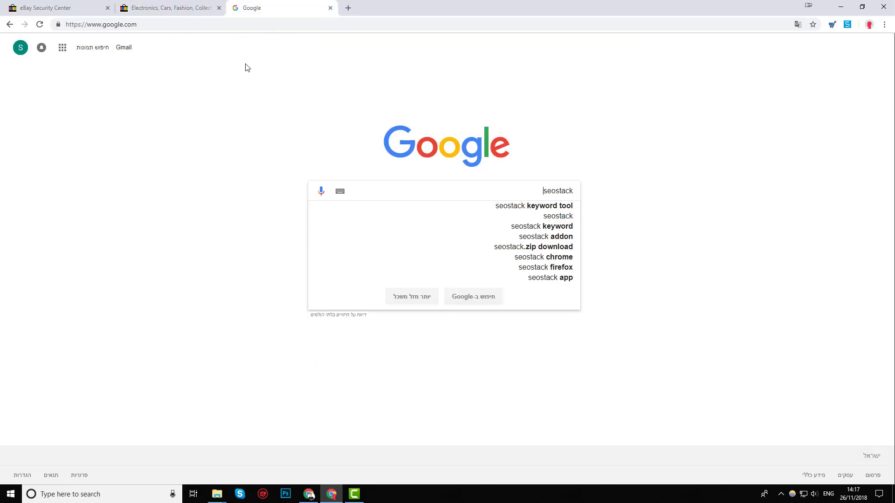
key("Return")
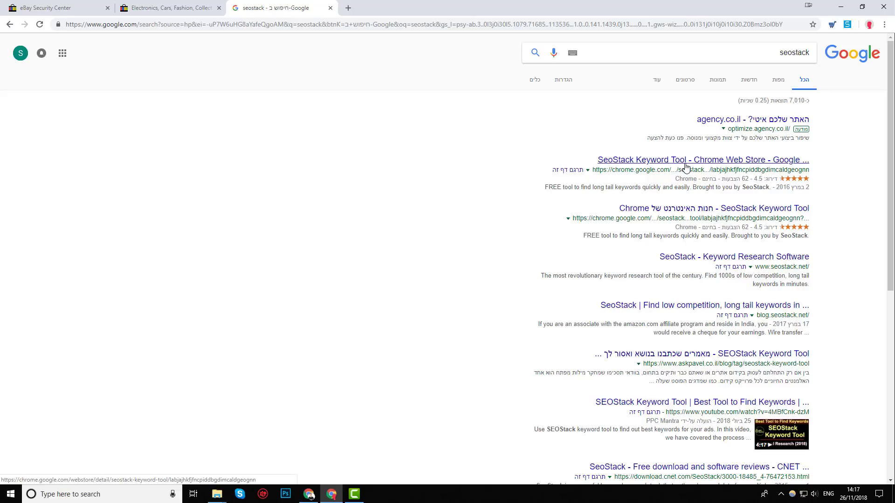
left_click(685, 167)
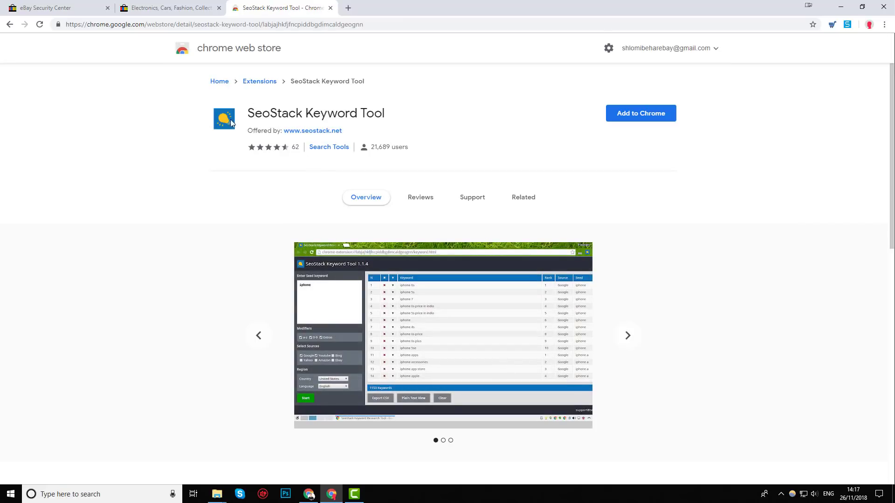
Step: Add the SeoStack Keyword Tool extension to Chrome and dismiss the installation notice
left_click_drag(248, 117, 587, 132)
left_click(625, 116)
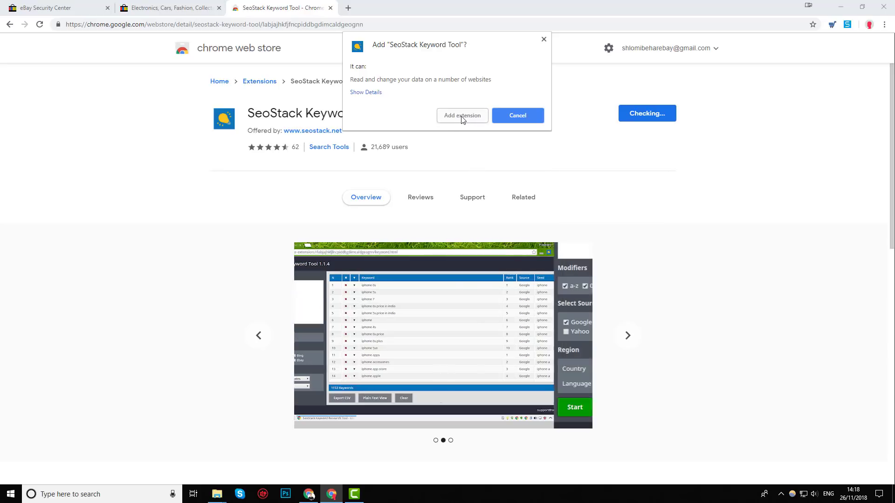
left_click(461, 118)
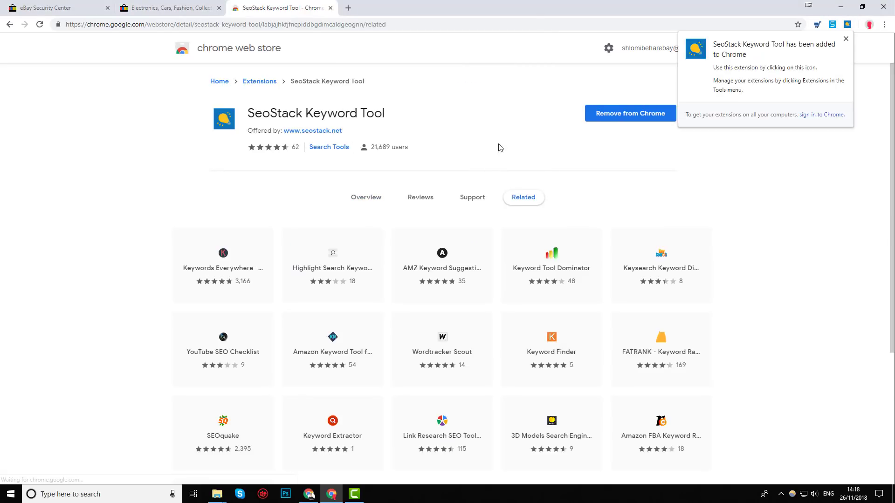
left_click(846, 39)
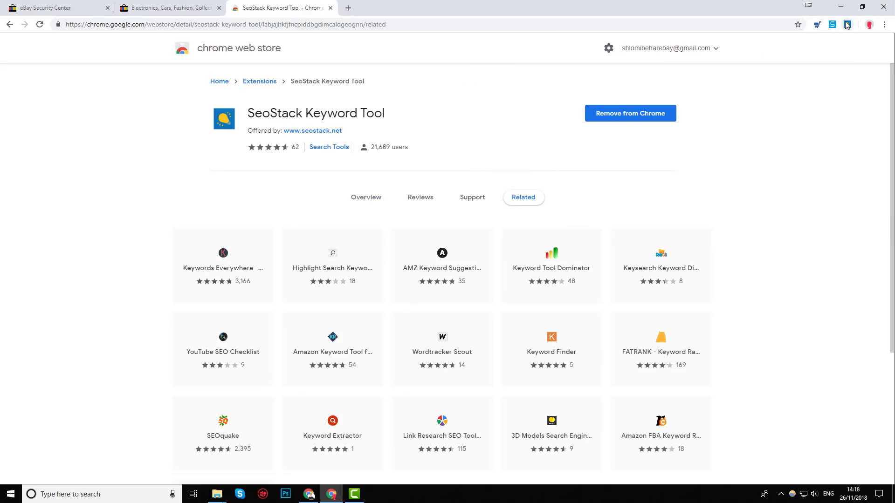
Step: Open the SeoStack Keyword Tool and move its tab directly after the eBay Security Center tab
right_click(847, 25)
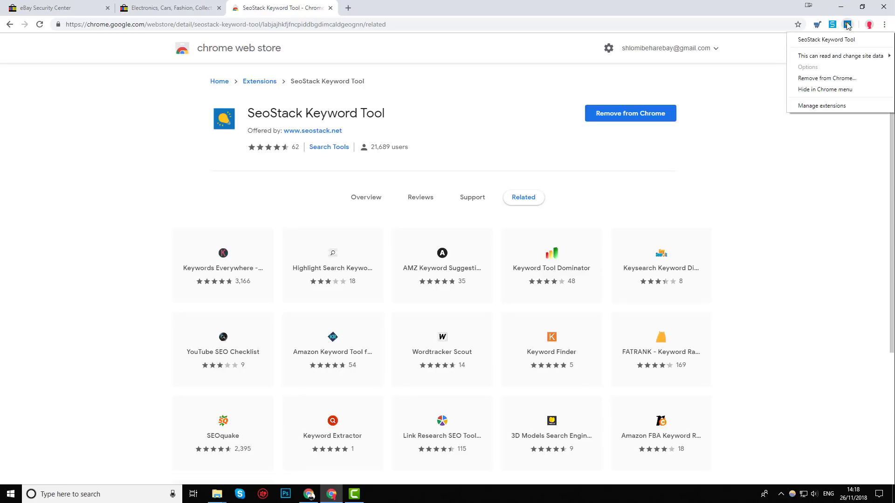
left_click(737, 88)
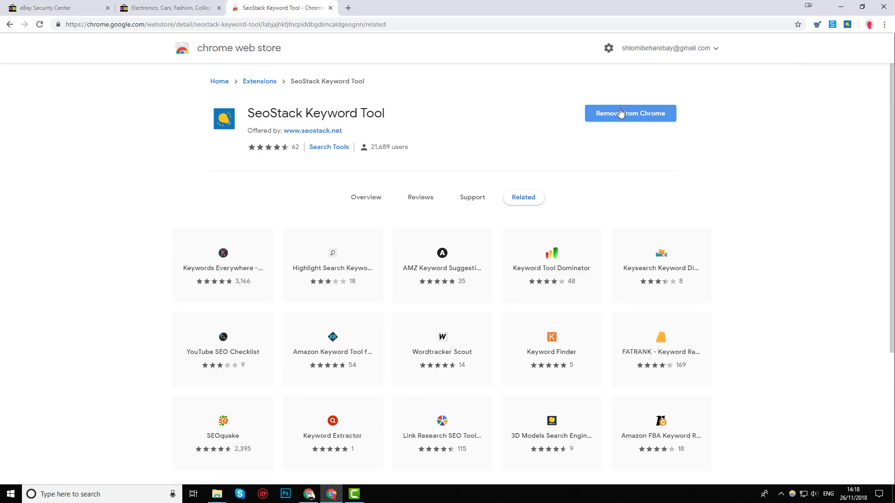
left_click(641, 121)
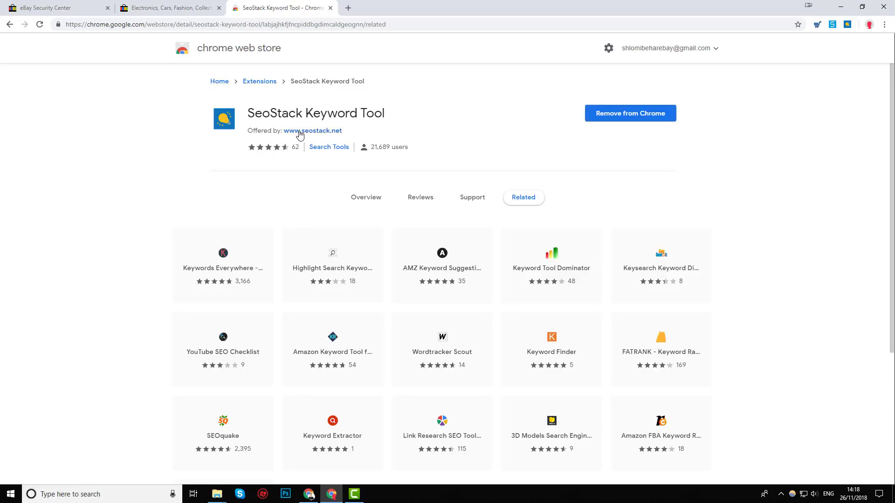
left_click(847, 25)
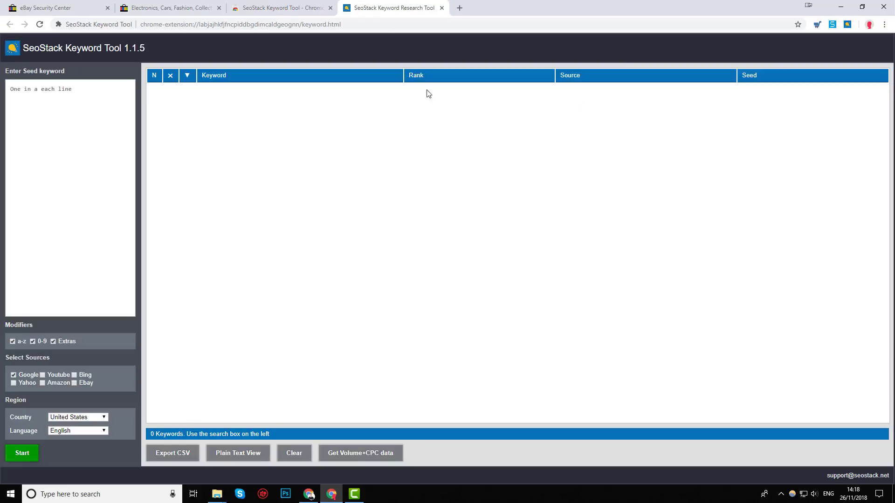
left_click_drag(375, 6, 256, 3)
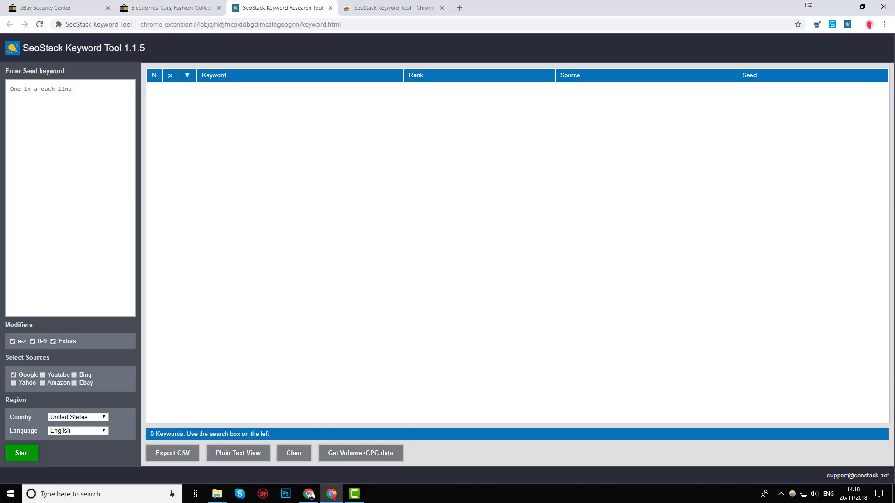
triple_click(26, 68)
left_click(52, 107)
left_click_drag(280, 8, 165, 3)
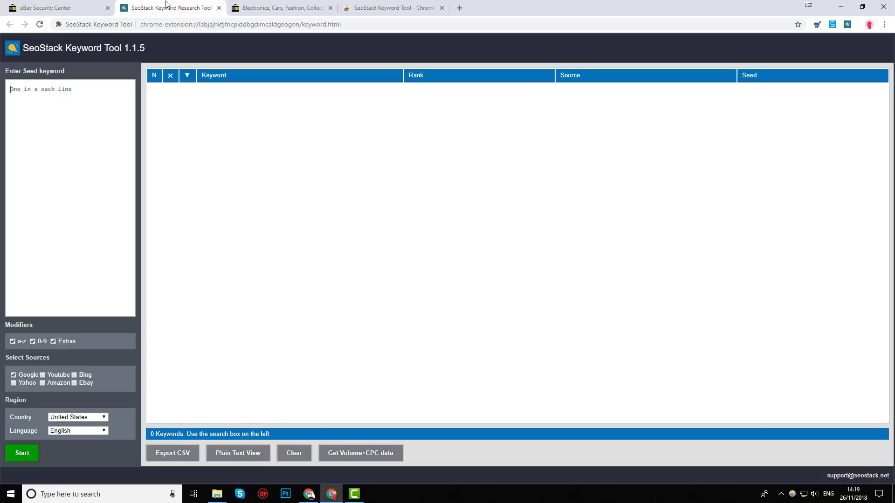
Step: Copy the word socks from the eBay search term and paste it as the seed keyword in the SeoStack tool
left_click(47, 3)
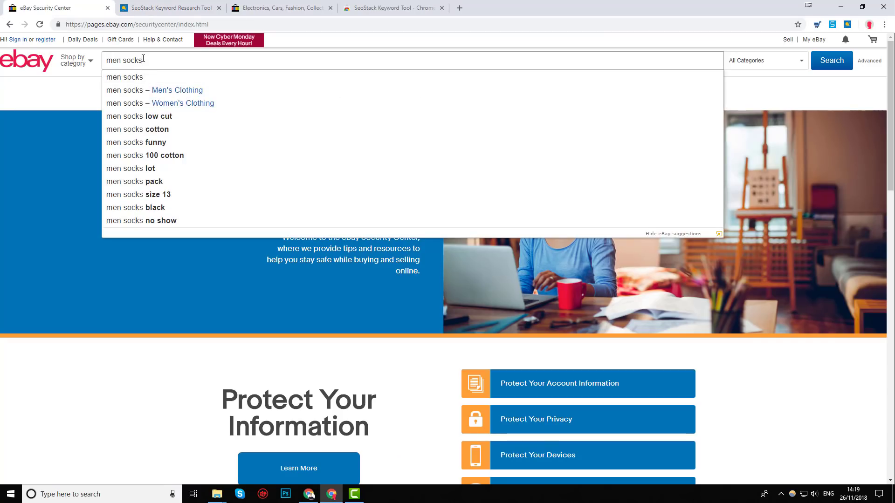
double_click(139, 60)
key("ctrl+c")
left_click(173, 8)
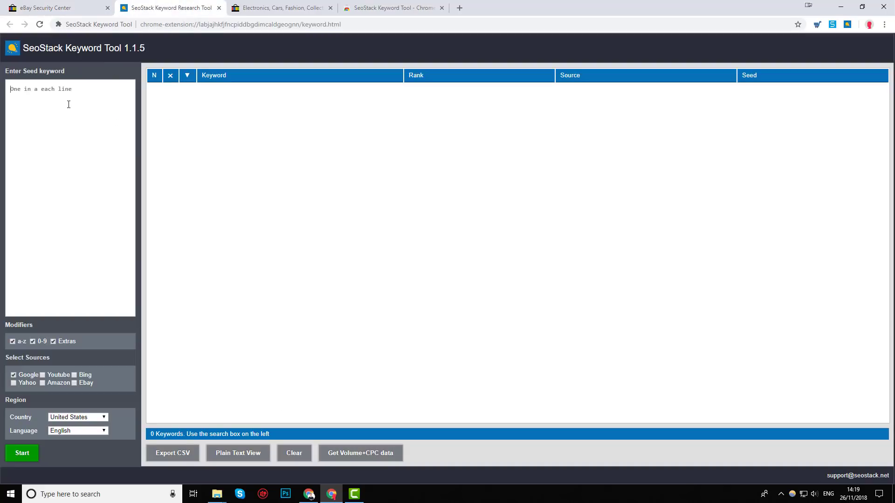
left_click(55, 123)
key("ctrl+v")
left_click_drag(32, 103, 7, 164)
double_click(15, 325)
Step: Review the eBay suggestions for men socks alongside the seed keyword and modifier settings in the SeoStack tool
left_click(72, 8)
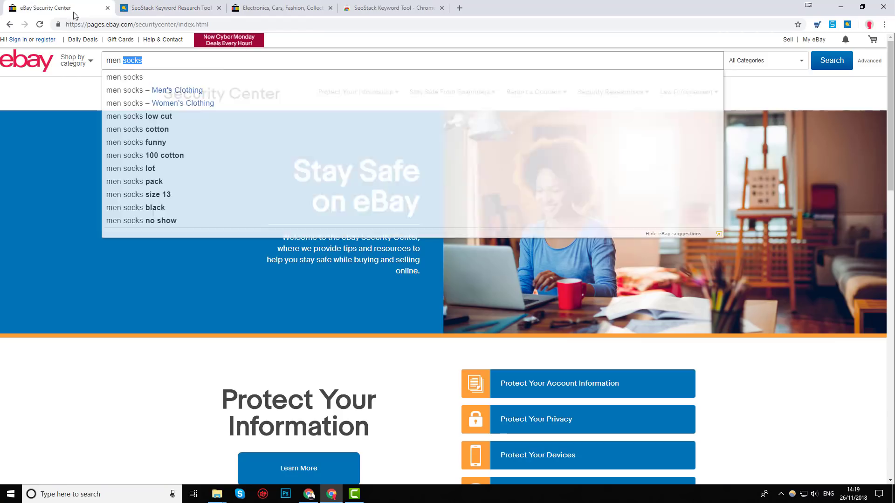
left_click(173, 62)
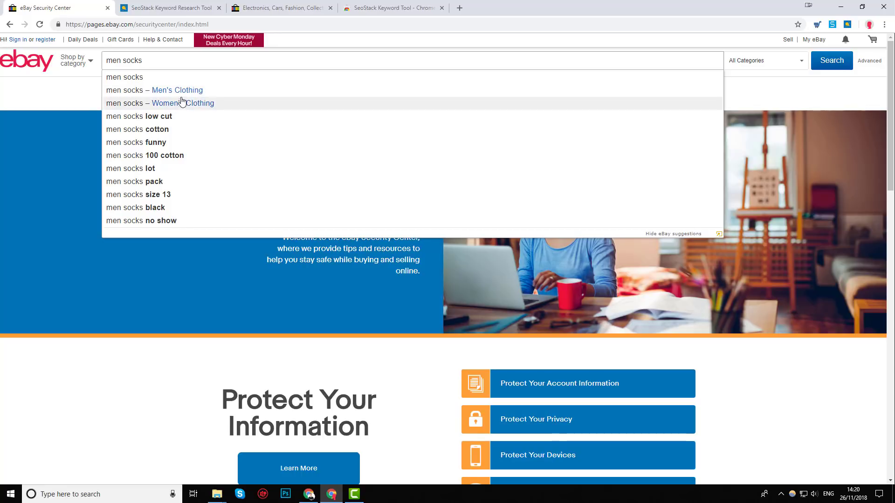
left_click(186, 7)
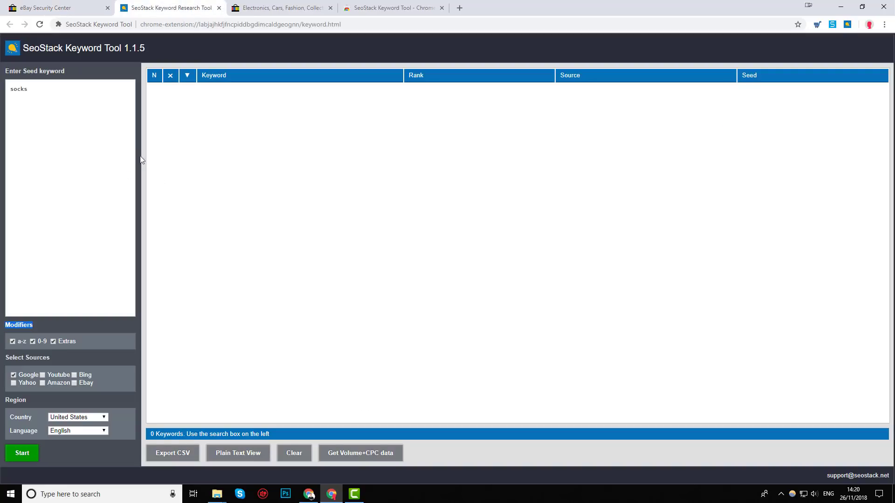
left_click(55, 107)
double_click(14, 325)
left_click(60, 127)
Step: Replace the eBay search term with socks
left_click(72, 7)
left_click_drag(174, 62, 70, 62)
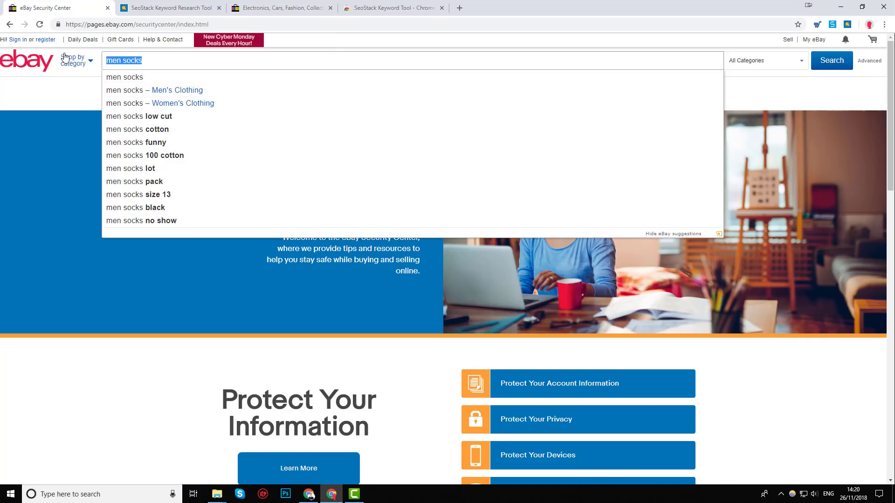
type("socks")
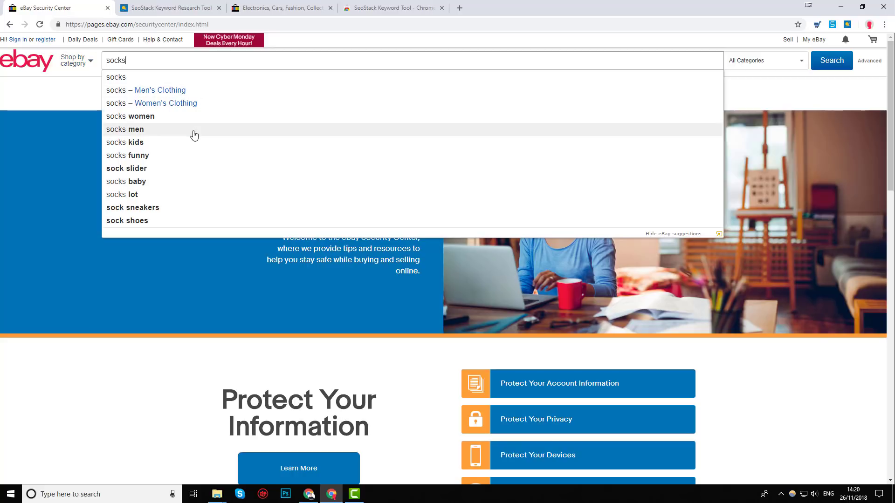
Step: Check the eBay suggestions for socks and extend the SeoStack seed keyword to "socks a"
left_click(180, 6)
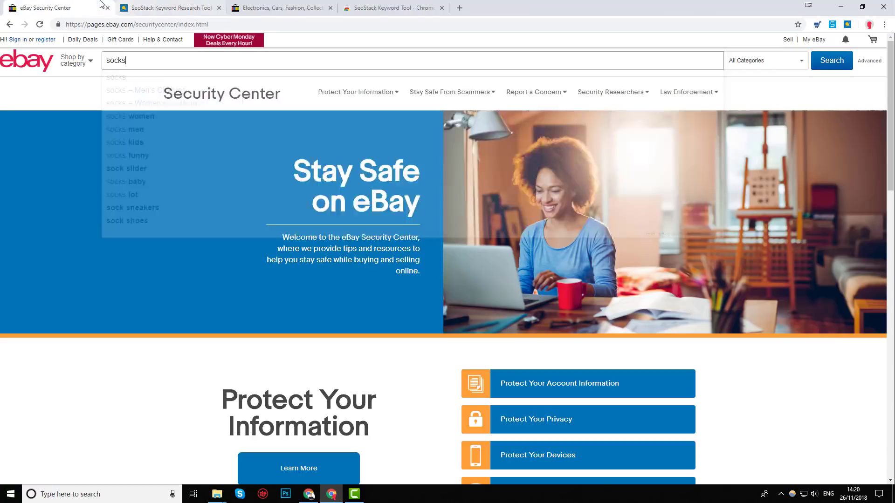
left_click(84, 8)
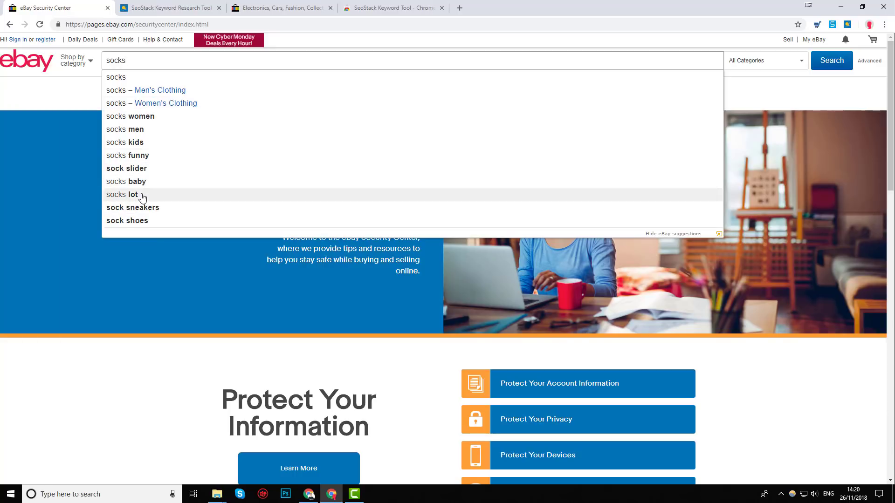
left_click(181, 7)
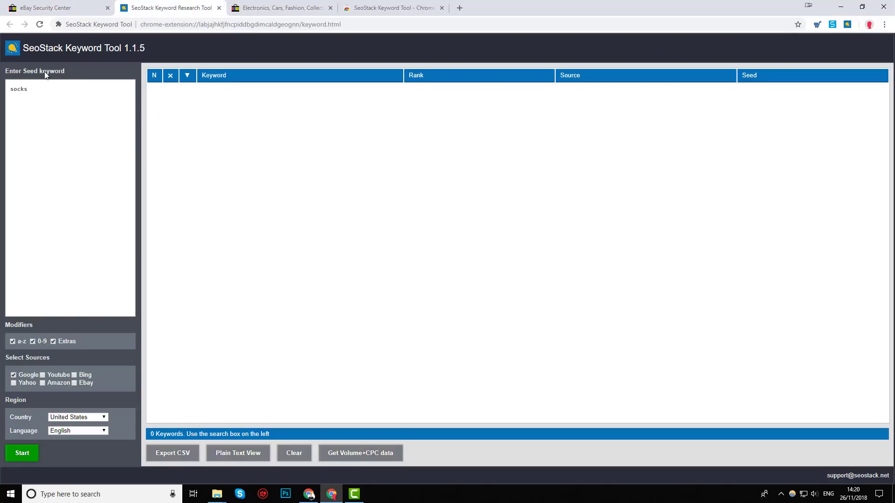
left_click(29, 95)
Step: Examine the eBay suggestions for socks followed by the letters a, w and b in turn
left_click(70, 10)
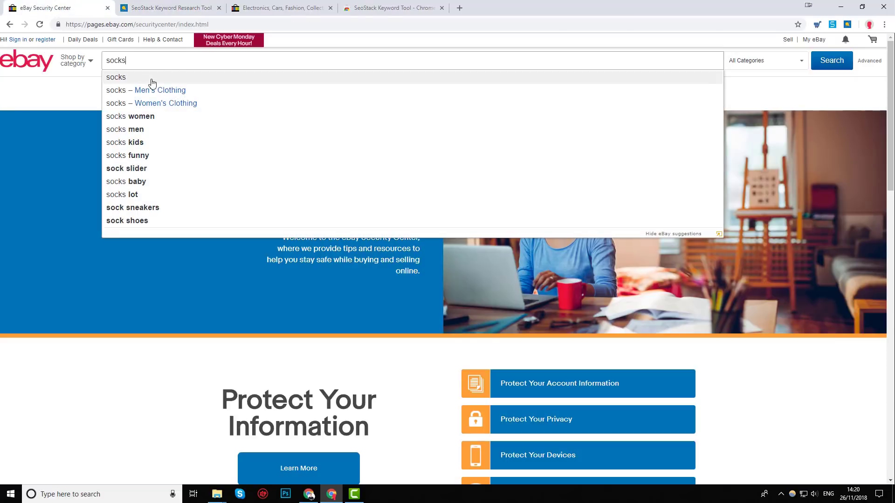
type("a")
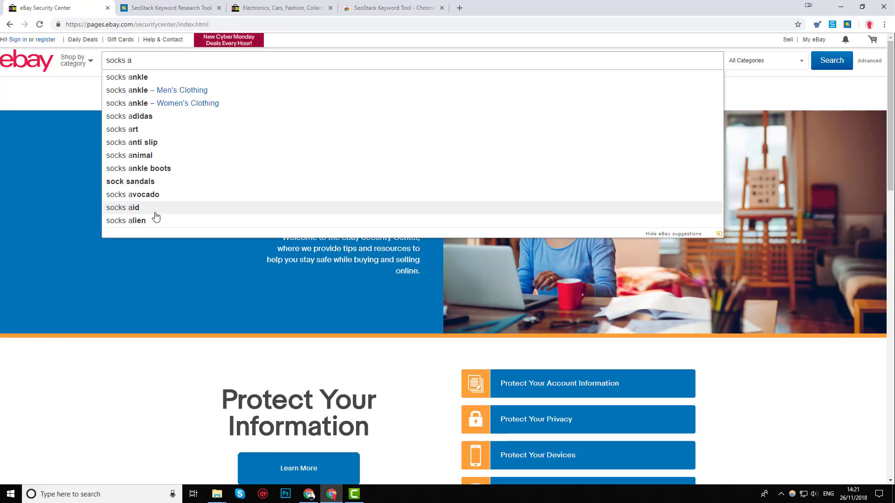
key("BackSpace")
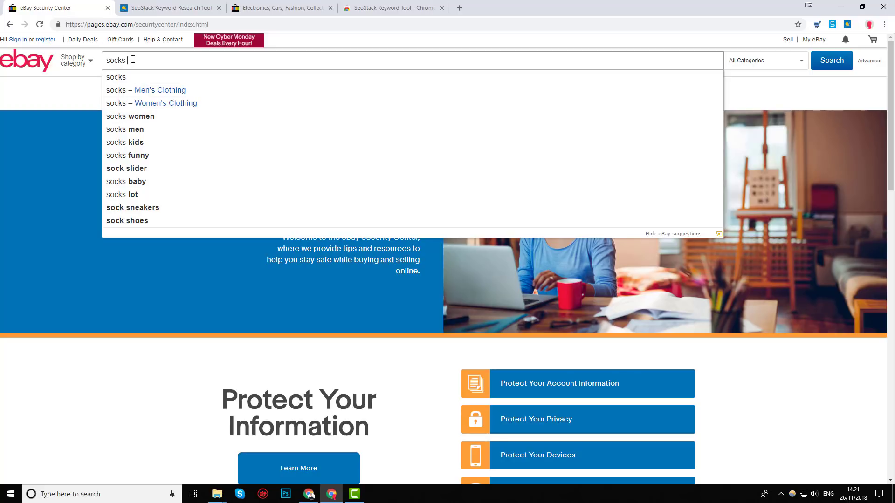
type("w")
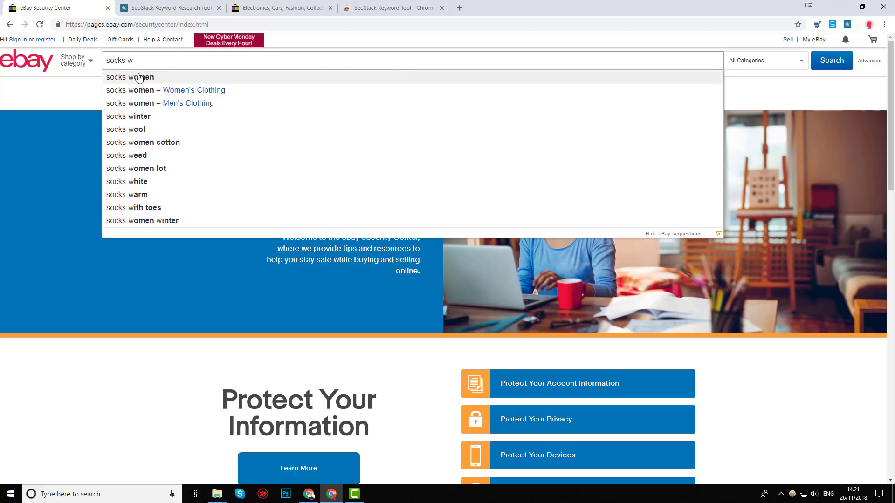
key("BackSpace")
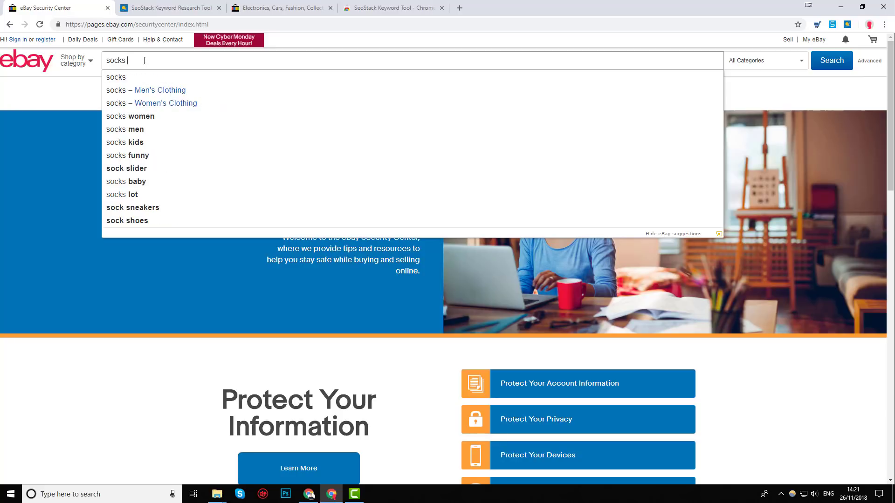
type("a")
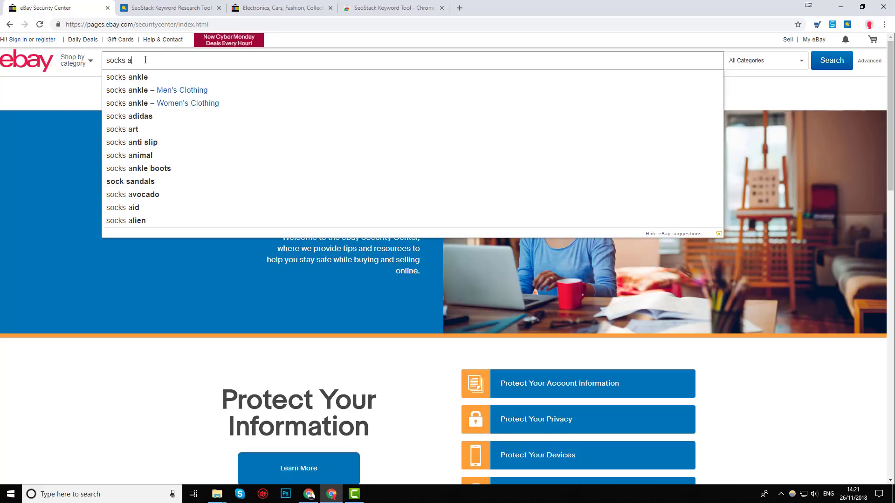
key("BackSpace")
type("b")
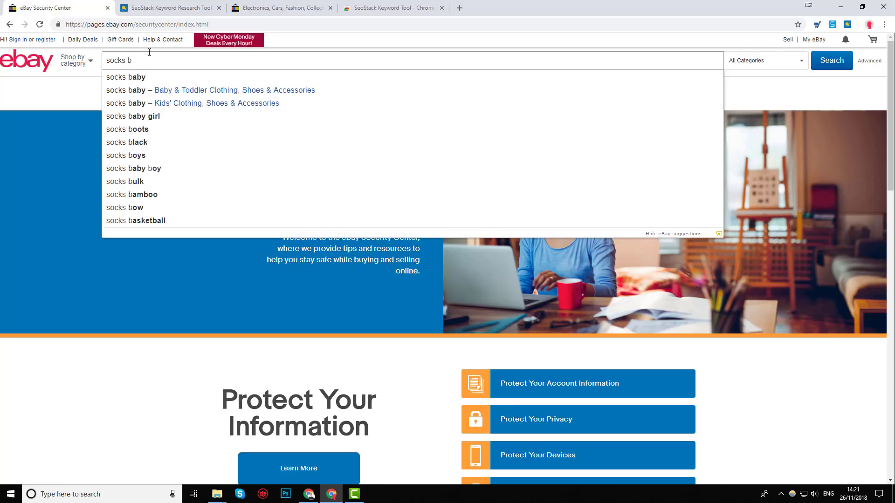
key("BackSpace")
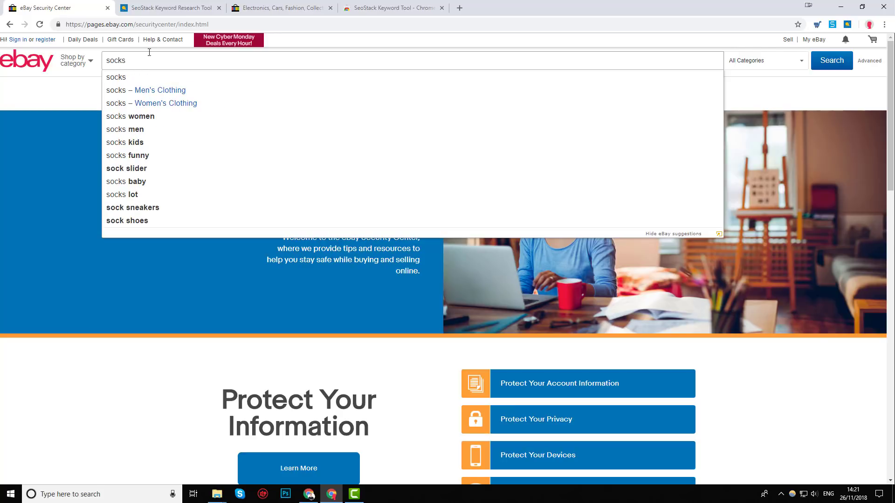
Step: Check the eBay suggestions for socks followed by the digit 3, as an example of the 0-9 modifier
left_click(169, 4)
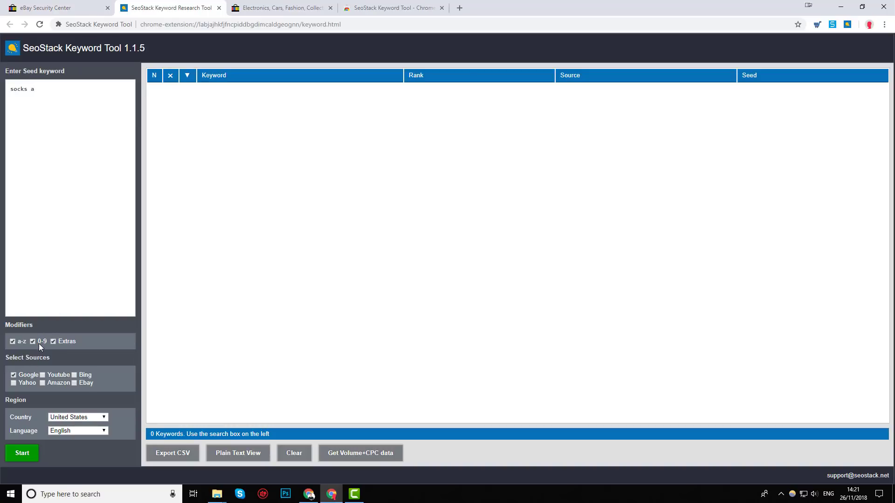
left_click(46, 7)
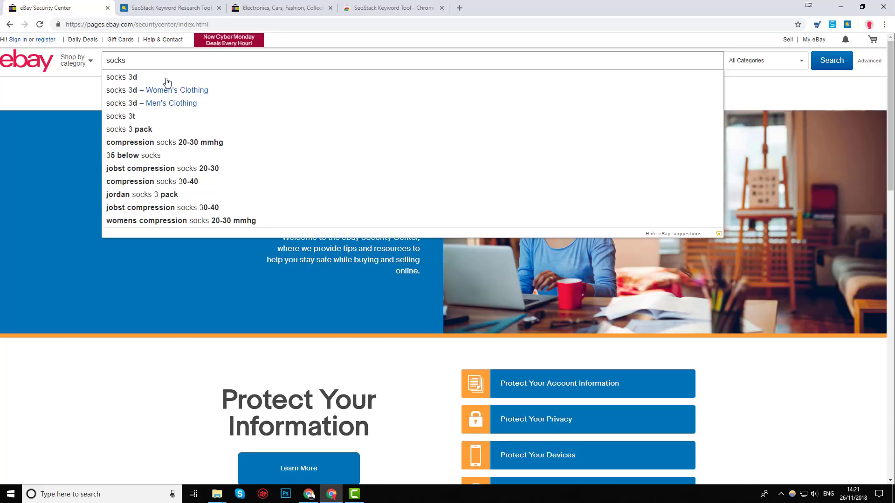
left_click(166, 7)
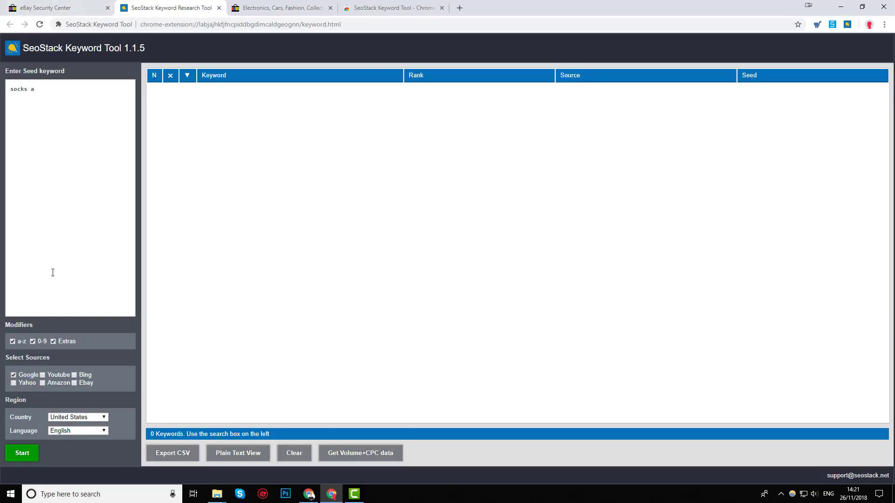
Step: Make Ebay the only selected keyword source in the SeoStack tool, deselecting Google
double_click(25, 325)
left_click_drag(90, 344, 9, 341)
triple_click(41, 358)
left_click(14, 374)
left_click(52, 7)
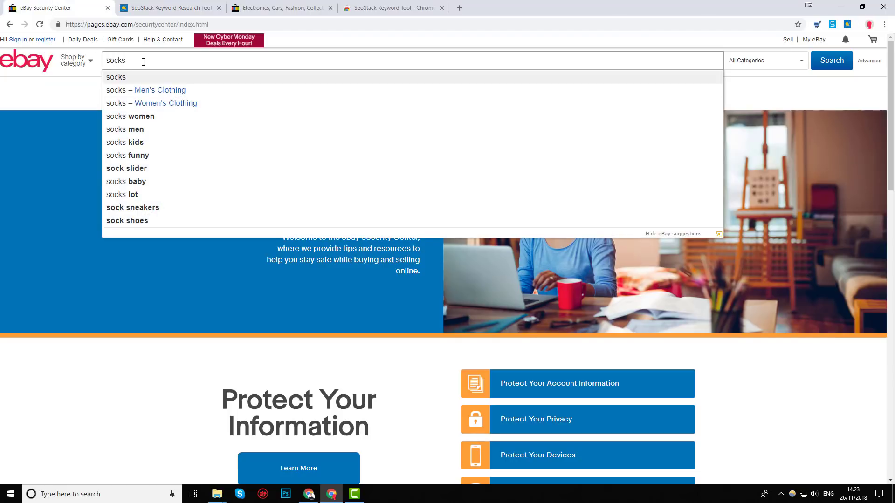
left_click(161, 8)
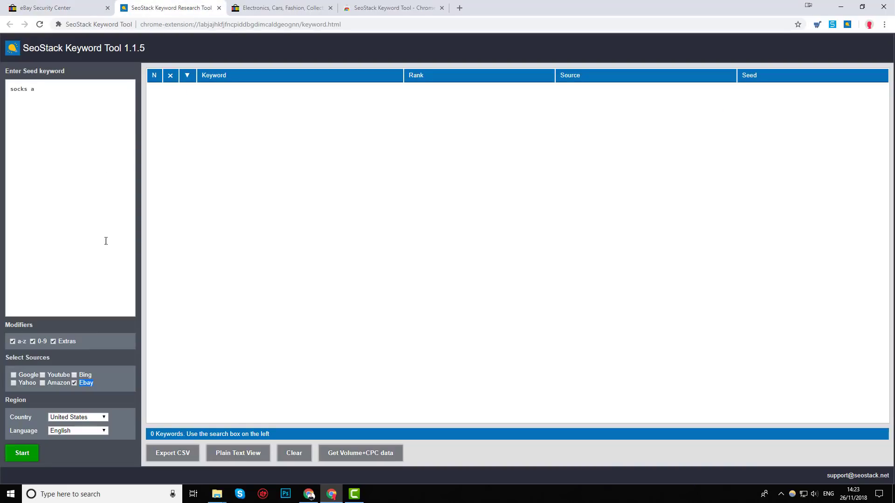
Step: Review the country choices for the search region and keep United States selected
left_click(62, 418)
left_click(62, 418)
left_click(32, 419)
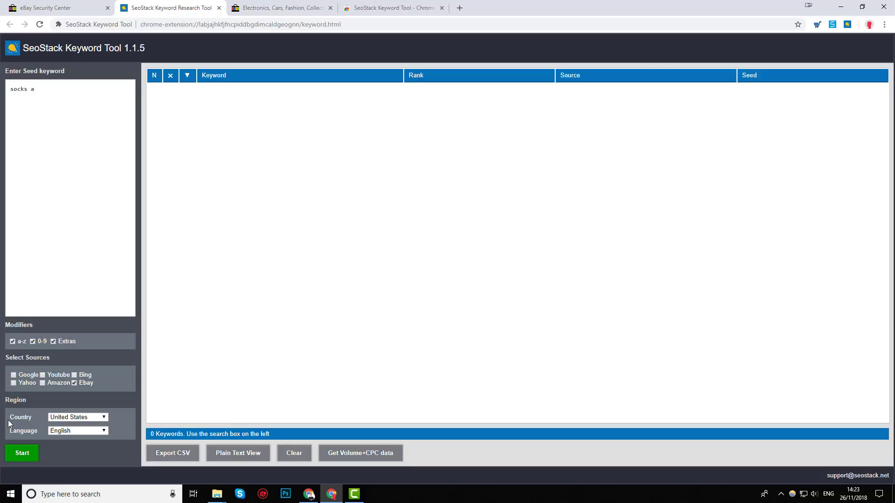
left_click(69, 418)
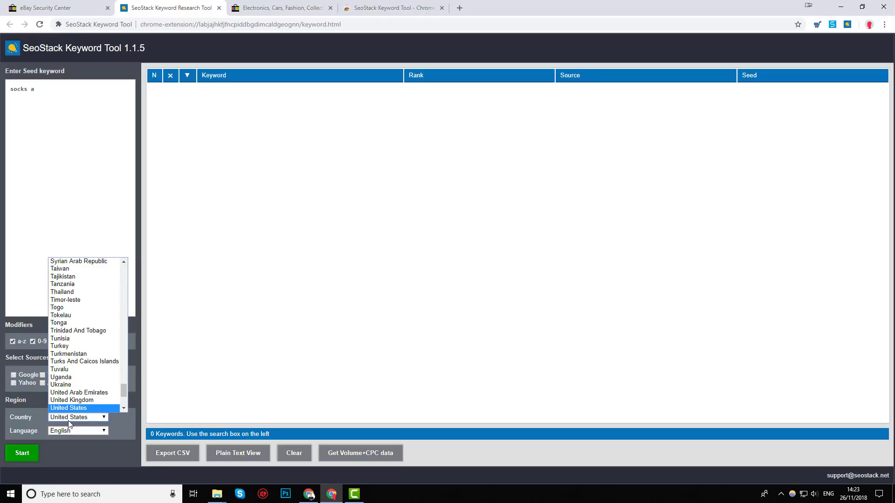
left_click(68, 421)
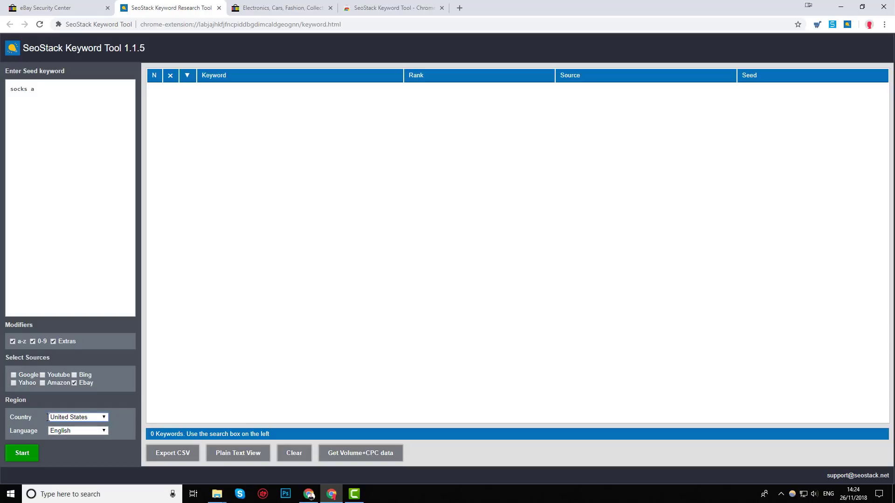
left_click(48, 417)
left_click(67, 423)
Step: Shorten the seed keyword to socks and start the SeoStack keyword search
left_click(62, 195)
left_click(21, 455)
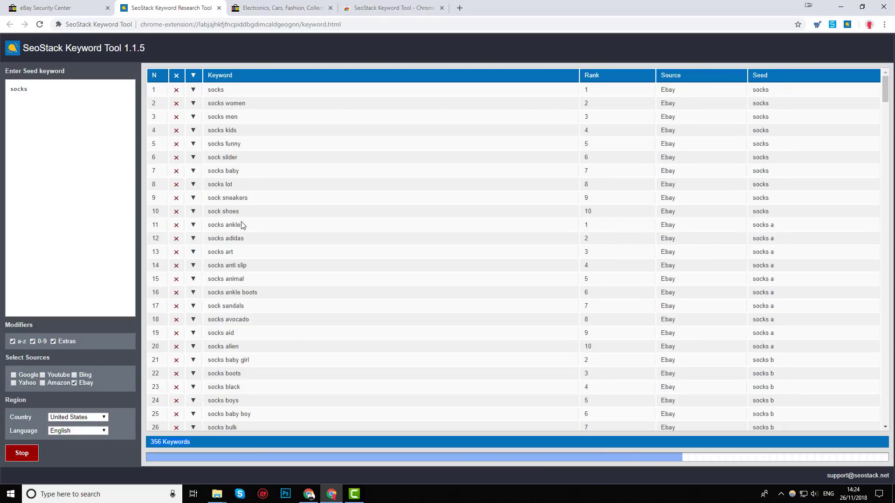
Step: Compare the first ten generated socks keywords with the suggestions in the eBay search box
left_click_drag(241, 212, 216, 96)
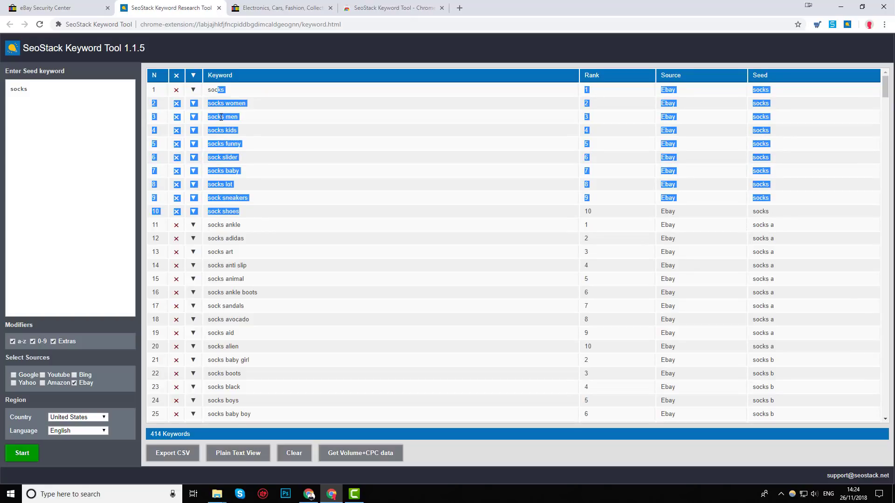
left_click(221, 118)
left_click(70, 8)
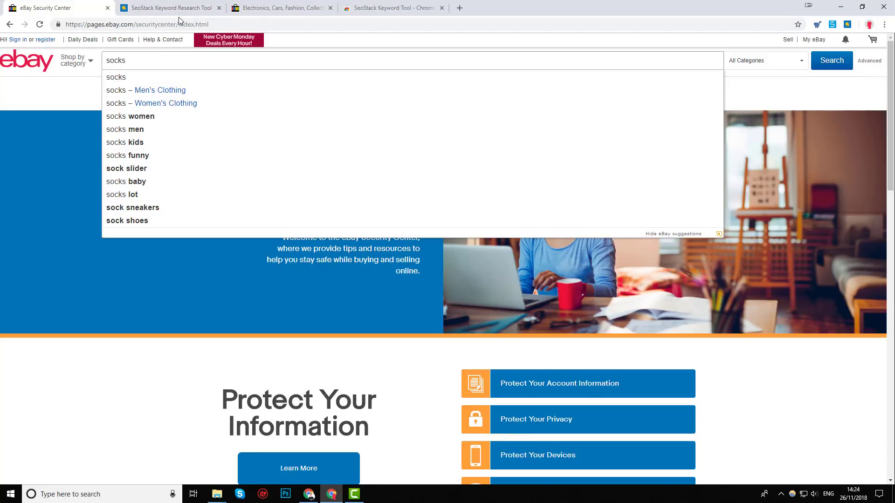
Step: Examine the seed and rank of the first ten socks keywords in SeoStack against eBay's own search suggestions
left_click(180, 10)
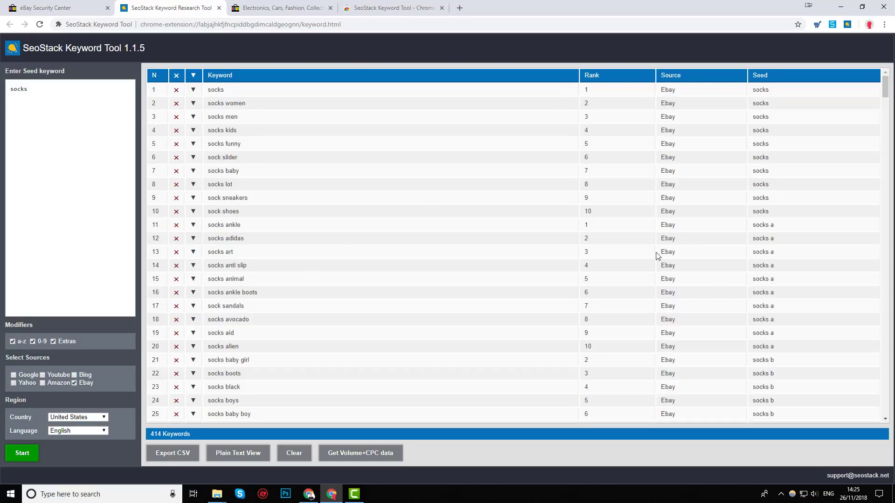
scroll(661, 326, "down", 5)
scroll(665, 369, "up", 6)
double_click(764, 92)
left_click_drag(767, 90, 767, 214)
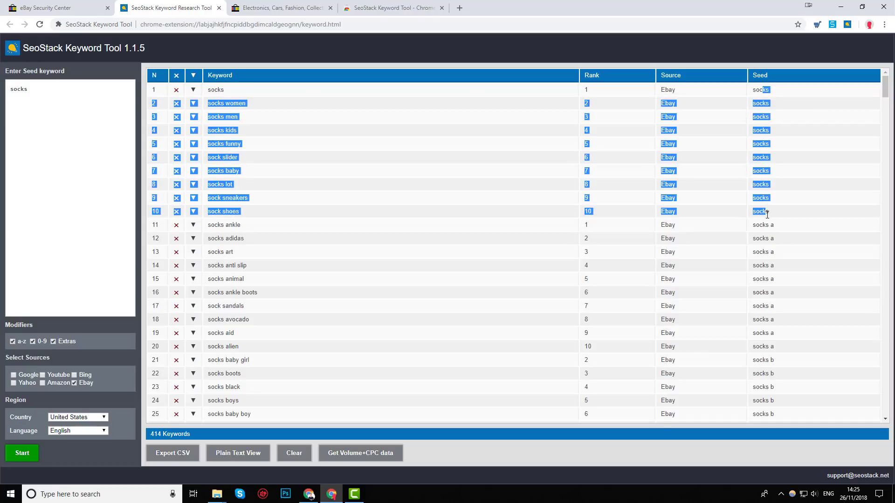
left_click(256, 99)
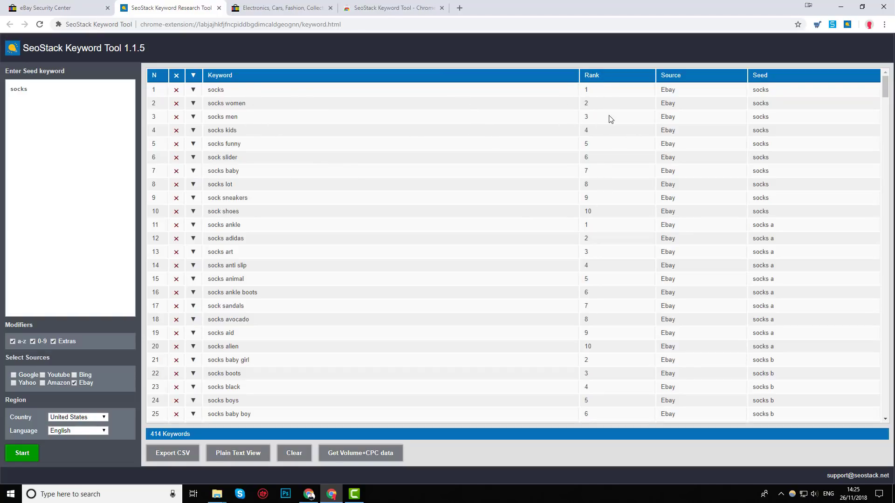
left_click(59, 7)
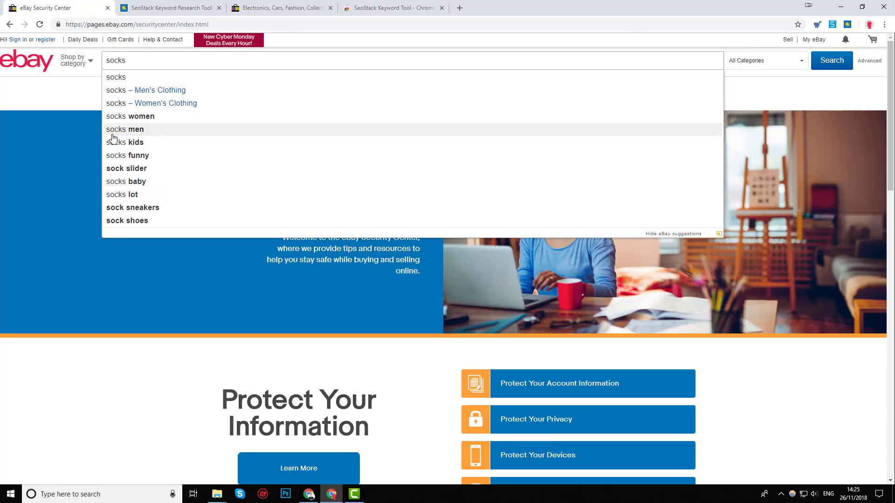
left_click(182, 5)
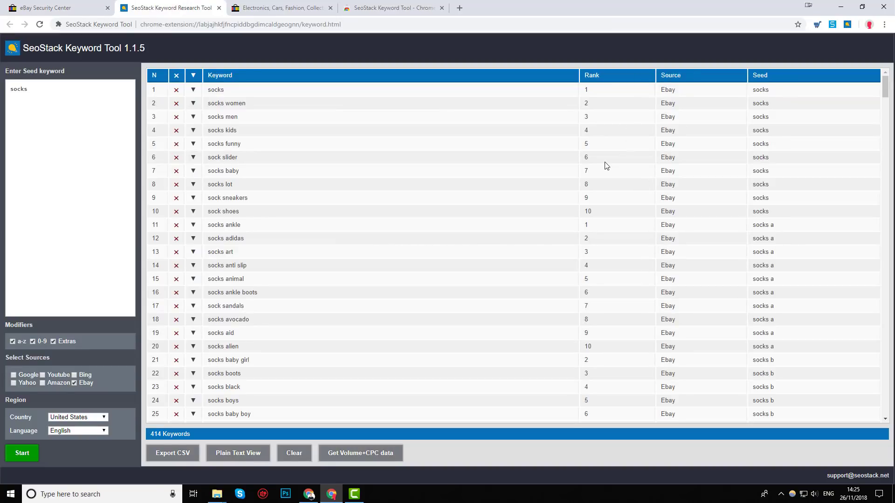
Step: Examine the seeds and ranks of the keywords generated from socks, socks a and socks b
double_click(763, 89)
triple_click(760, 225)
left_click_drag(596, 229, 583, 225)
triple_click(222, 346)
left_click(773, 368)
triple_click(773, 359)
triple_click(586, 359)
triple_click(764, 361)
Step: Extend the eBay search text to socks b and compare its suggestions with the socks baby girl and socks baby rows in SeoStack
left_click(52, 7)
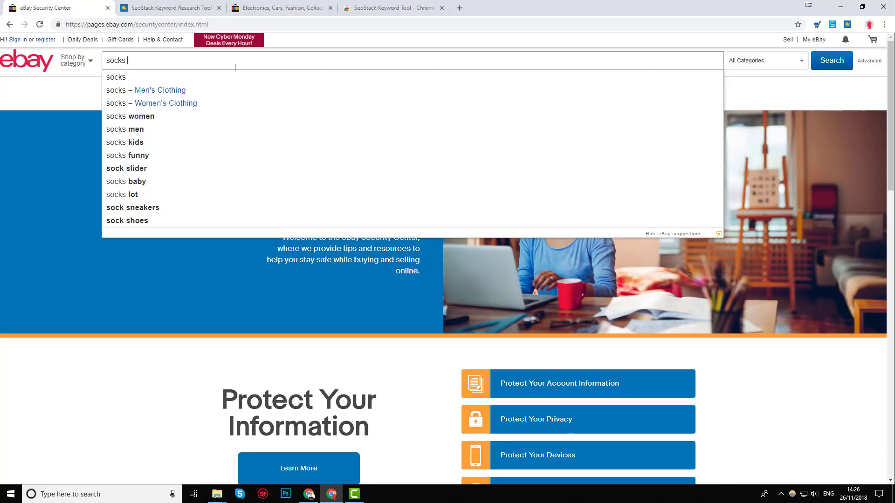
type("b")
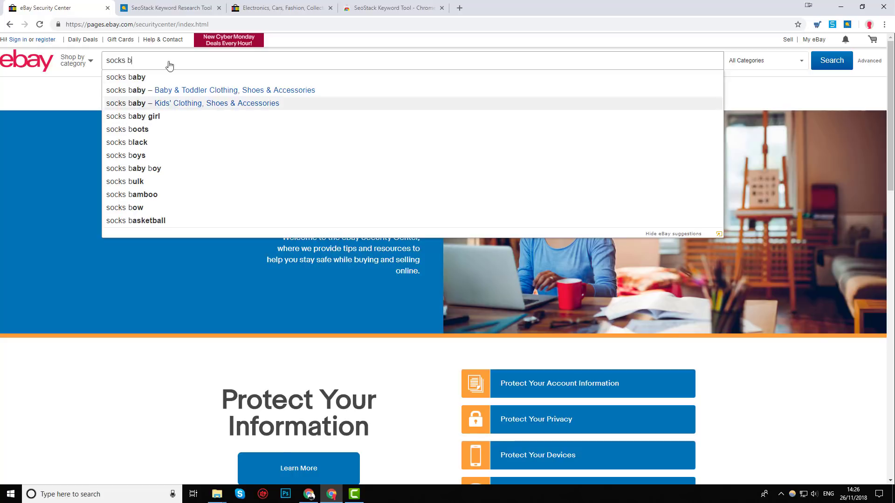
left_click(154, 8)
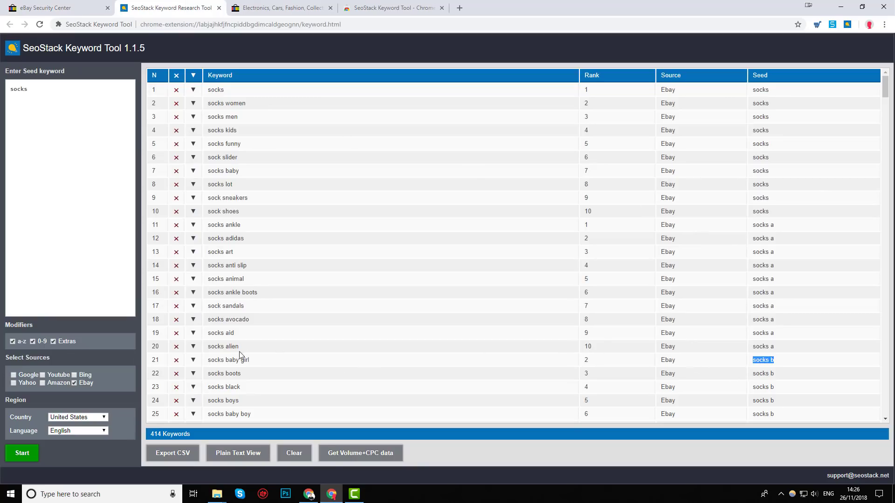
triple_click(229, 361)
triple_click(230, 170)
left_click(588, 171)
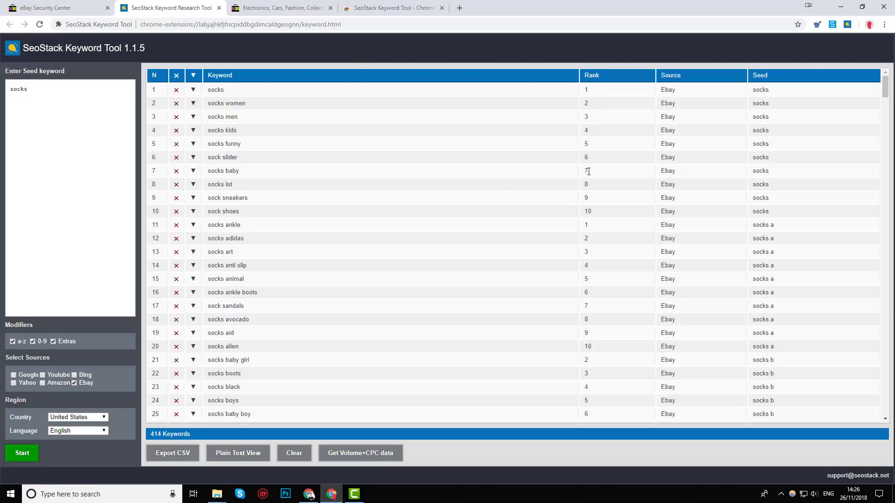
double_click(766, 172)
triple_click(229, 171)
Step: Examine the seeds further down the keyword table, including extra modifier seeds such as why socks
scroll(599, 279, "down", 20)
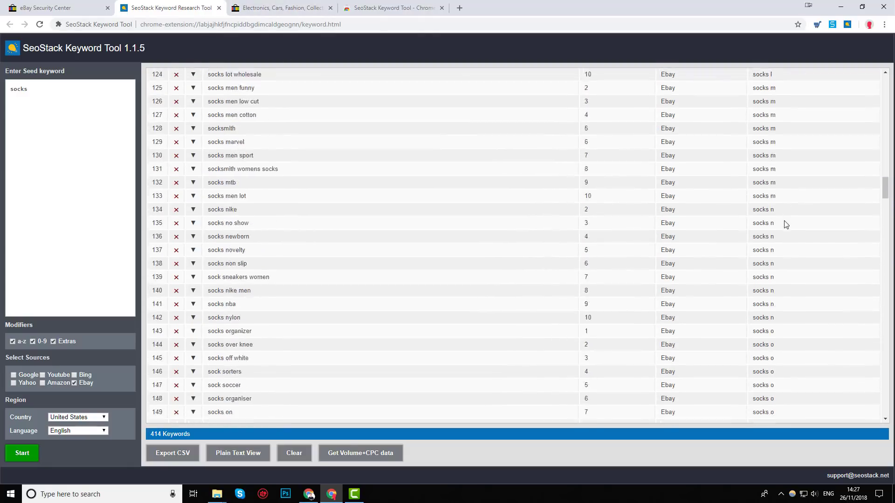
scroll(785, 227, "down", 20)
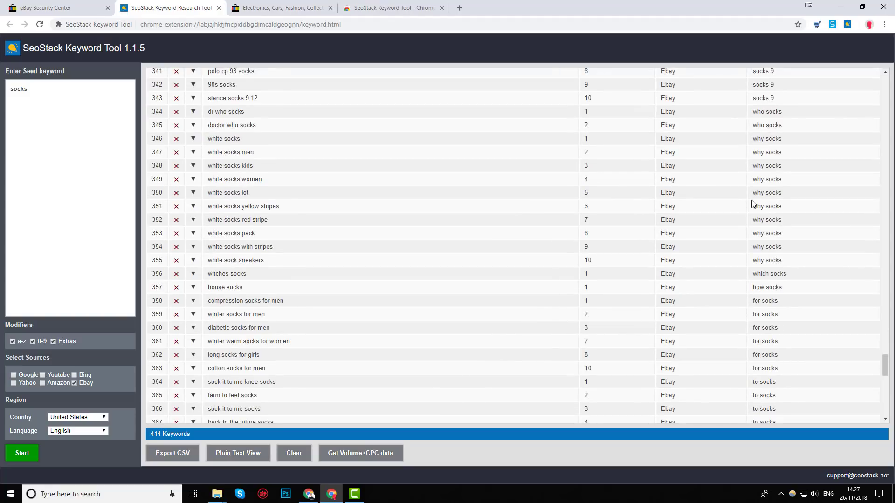
left_click_drag(752, 193, 781, 193)
scroll(763, 272, "down", 2)
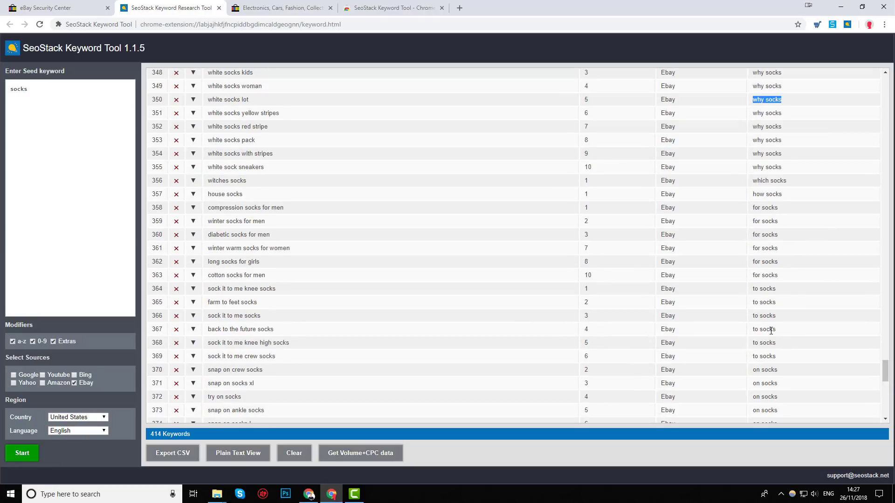
scroll(771, 331, "down", 12)
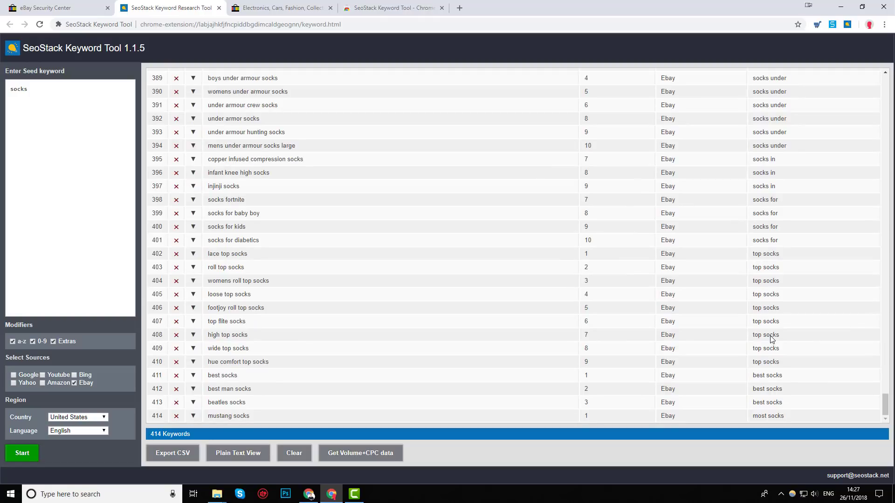
Step: Examine the keywords generated from the best socks seed: best socks, best man socks and beatles socks
double_click(759, 376)
left_click(762, 376)
double_click(216, 377)
triple_click(217, 389)
double_click(217, 404)
left_click(217, 404)
triple_click(237, 389)
scroll(221, 353, "up", 20)
scroll(235, 332, "up", 15)
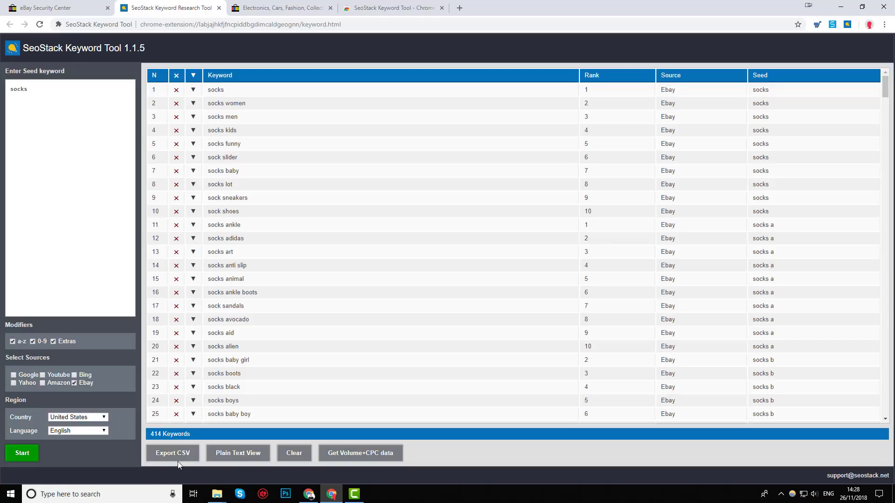
Step: Switch the keyword results to plain text view and review the list down to its end
left_click(252, 461)
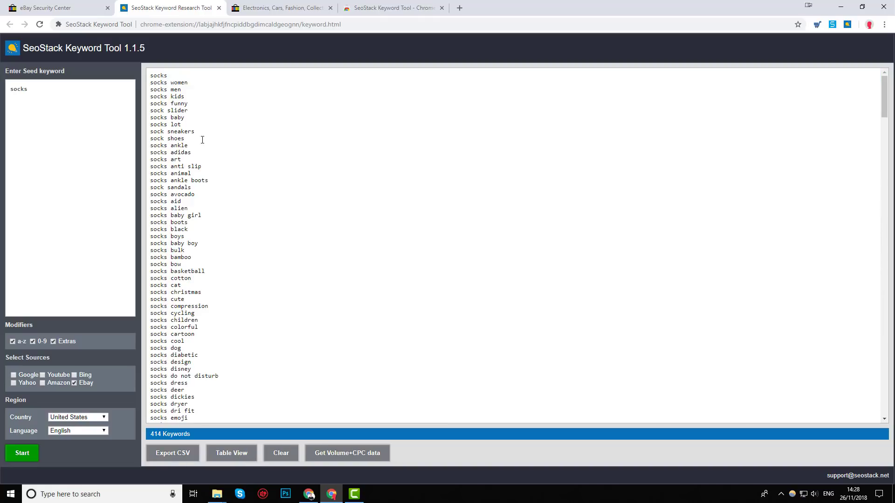
triple_click(184, 139)
left_click(184, 140)
scroll(246, 371, "down", 20)
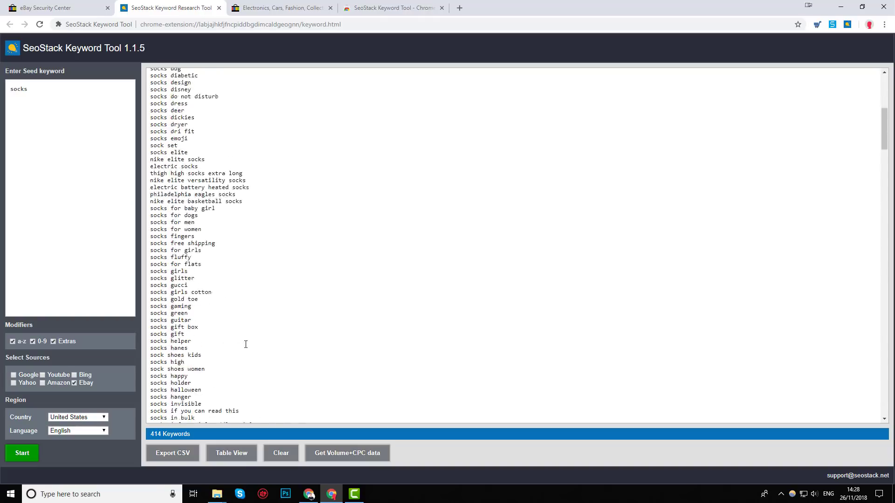
scroll(246, 372, "down", 20)
scroll(252, 379, "down", 2)
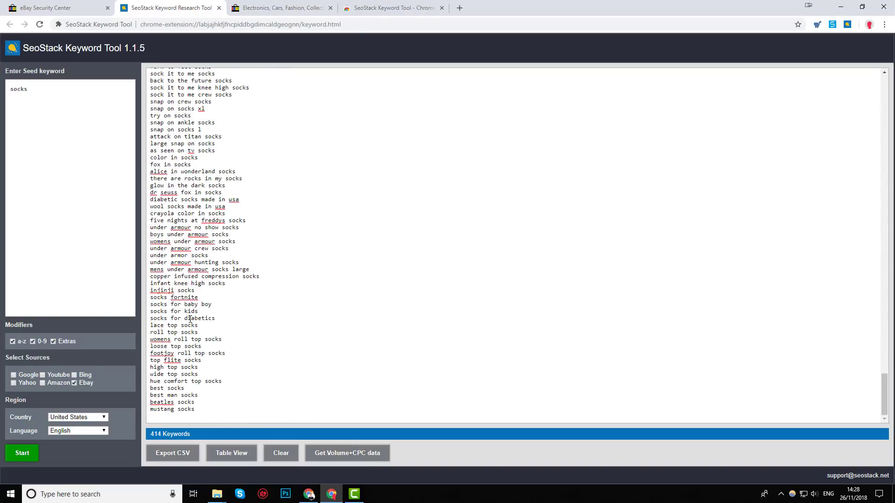
Step: Try to delete the socks fortnite line from the plain text keyword list
triple_click(173, 297)
key("BackSpace")
key("BackSpace")
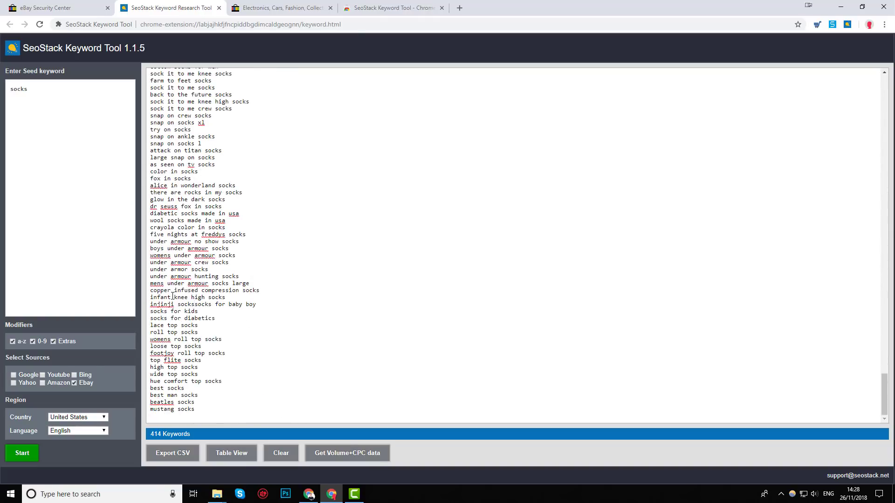
triple_click(172, 304)
Step: Highlight the entire plain text keyword list from socks to mustang socks, then clear the selection
scroll(172, 280, "up", 20)
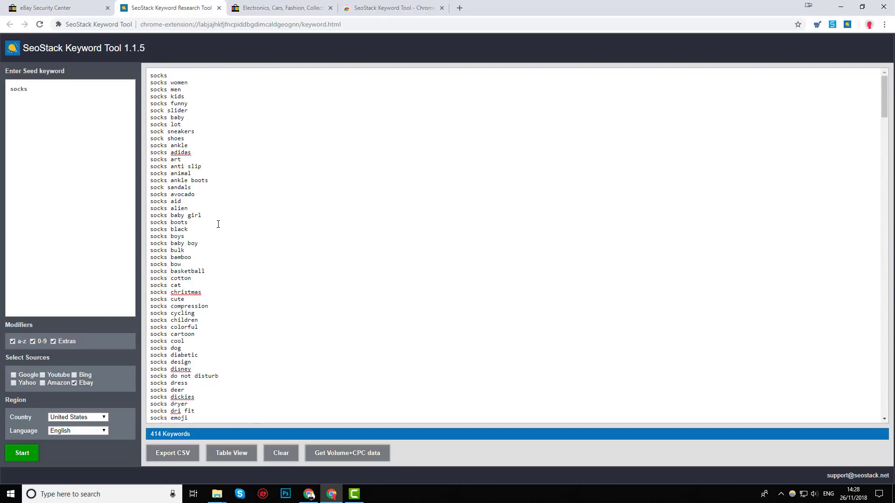
left_click_drag(150, 75, 331, 408)
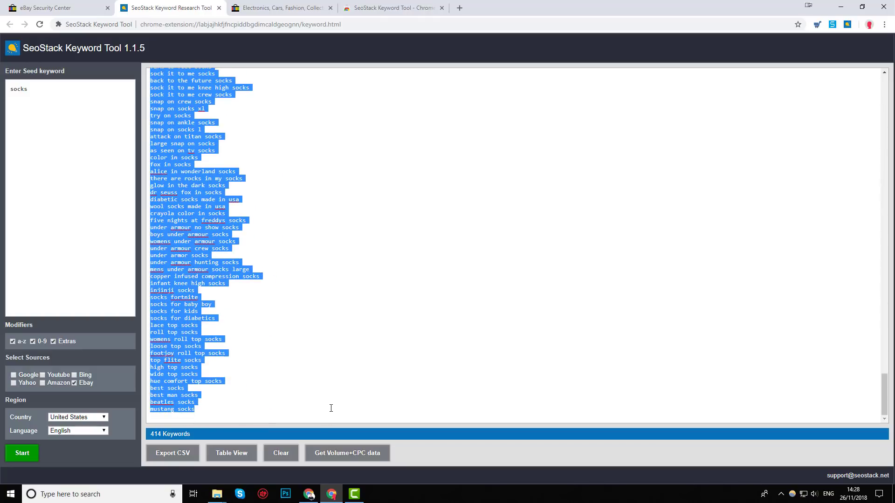
left_click(331, 408)
scroll(329, 392, "up", 20)
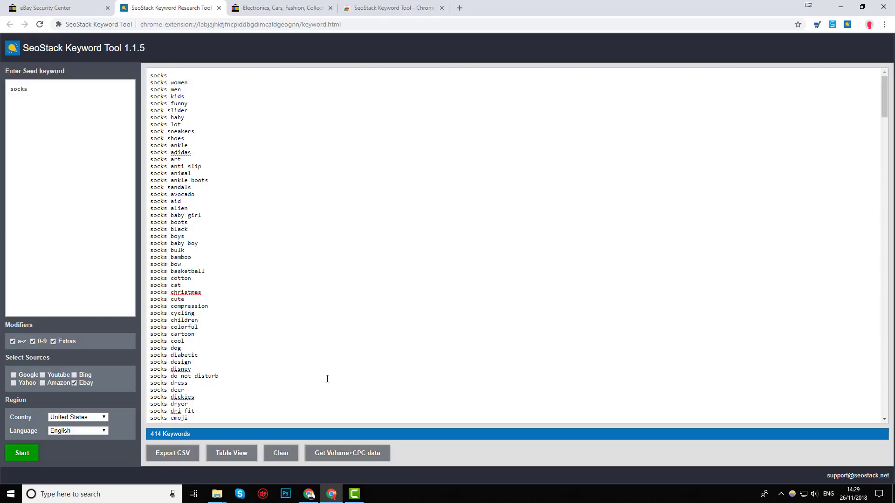
Step: Compare the eBay suggestions for socks b with the keywords at the start of SeoStack's plain text list
left_click(56, 8)
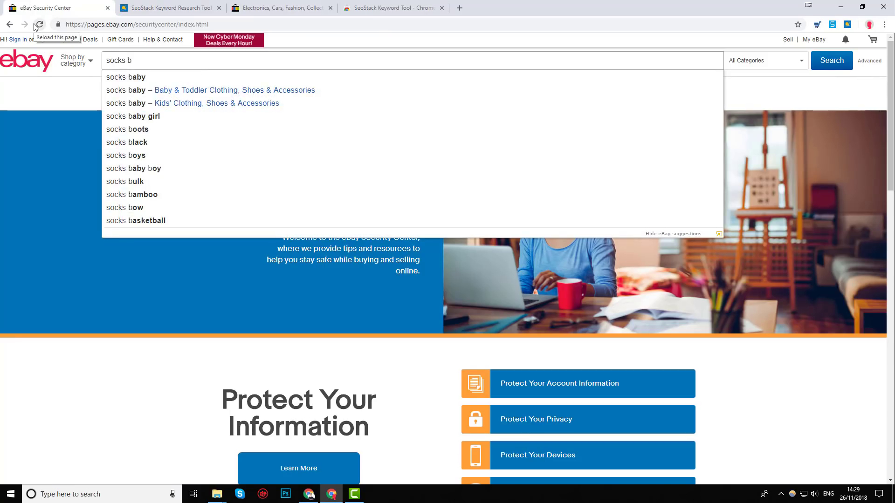
left_click(150, 5)
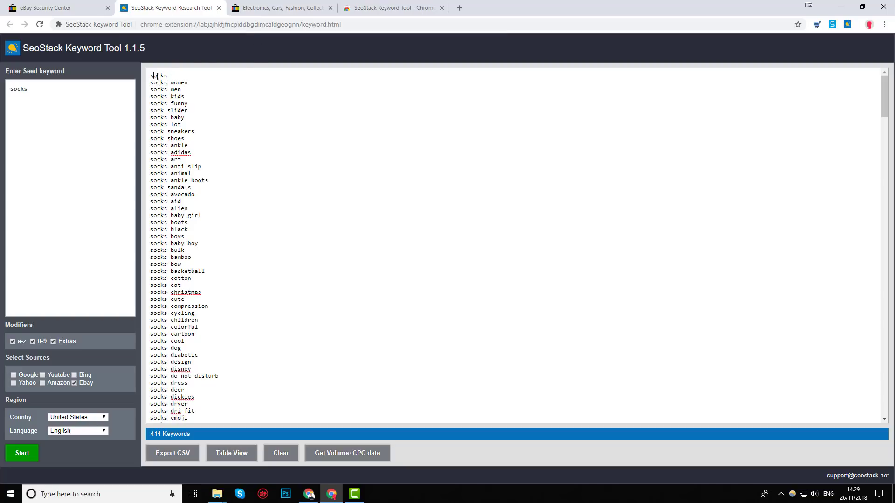
left_click_drag(154, 75, 218, 266)
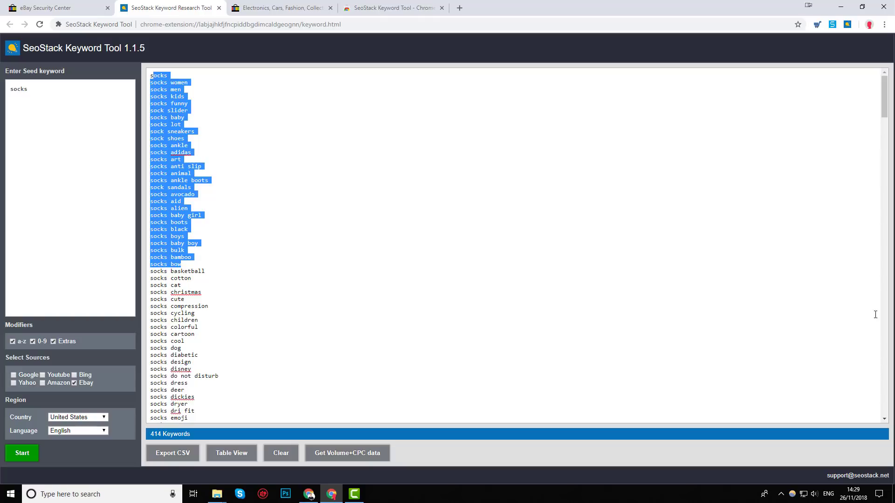
left_click(156, 72)
left_click(93, 8)
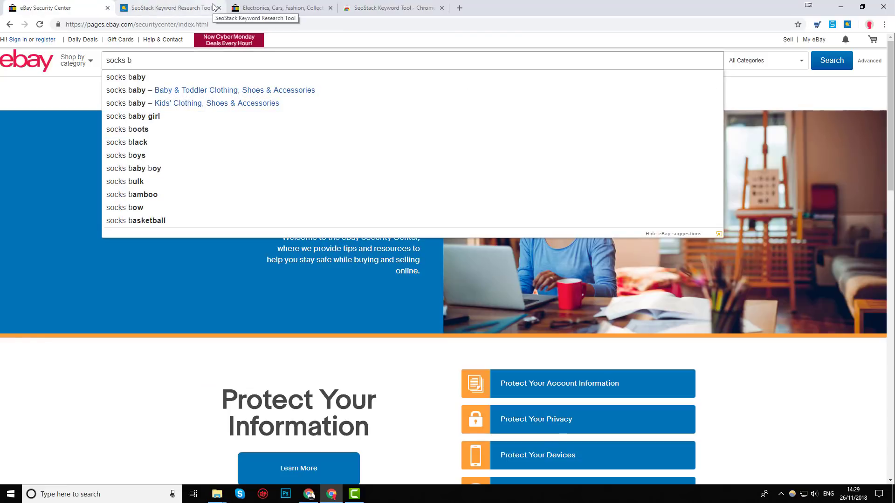
left_click(141, 6)
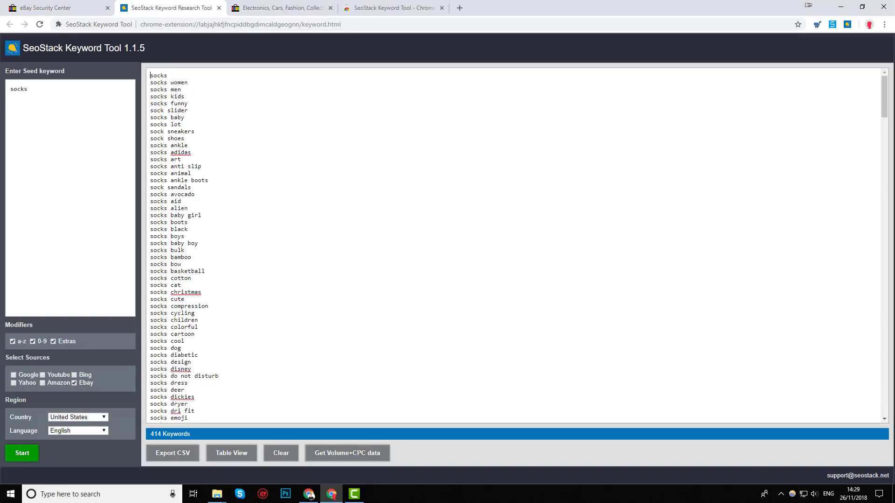